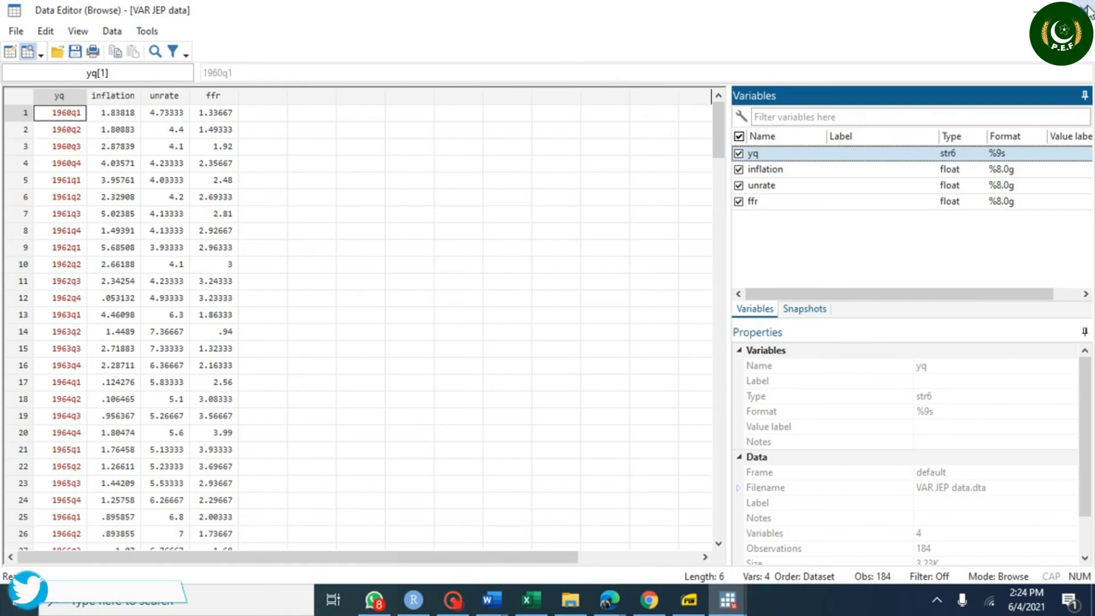
Step: Close the data browser and encode the string variable yq into a new numeric variable named quarterly
click(1084, 9)
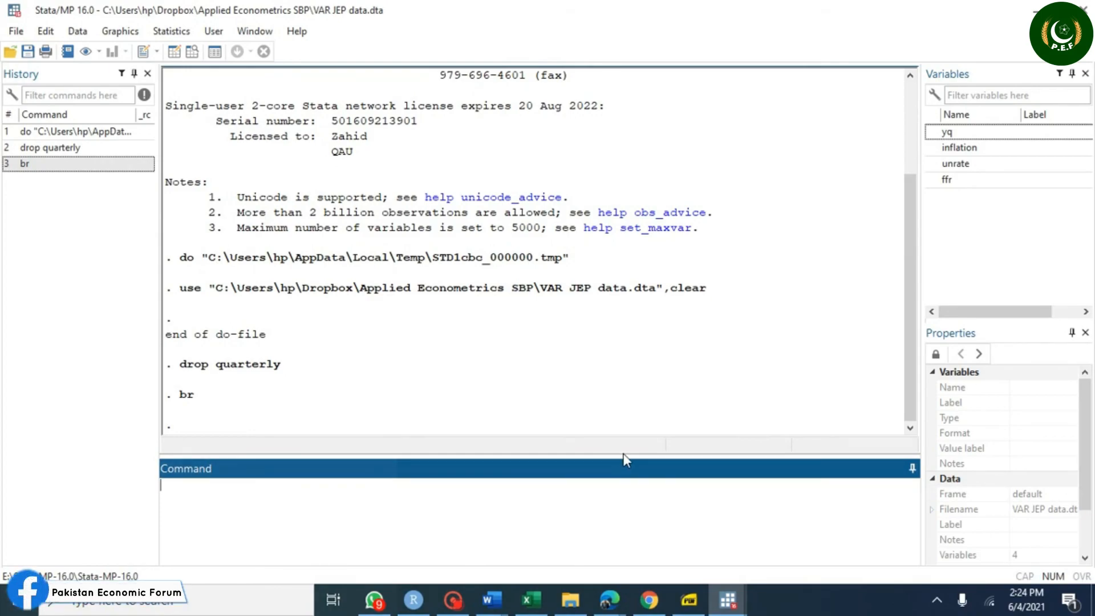
key(shift+F9)
key(shift+F9)
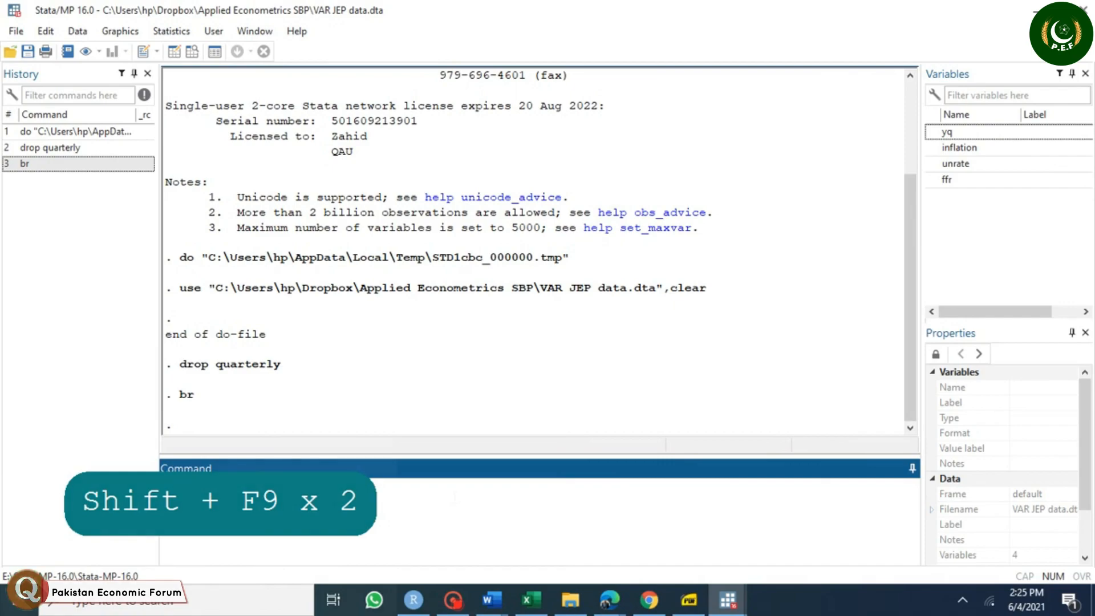
text(ens)
key(BackSpace)
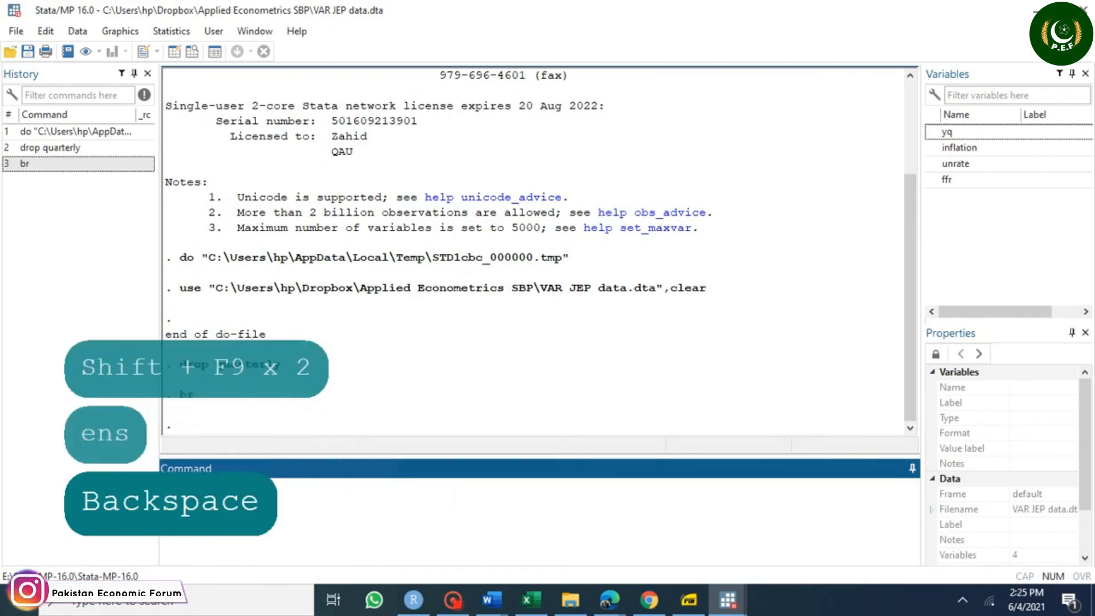
text(code)
text( yq)
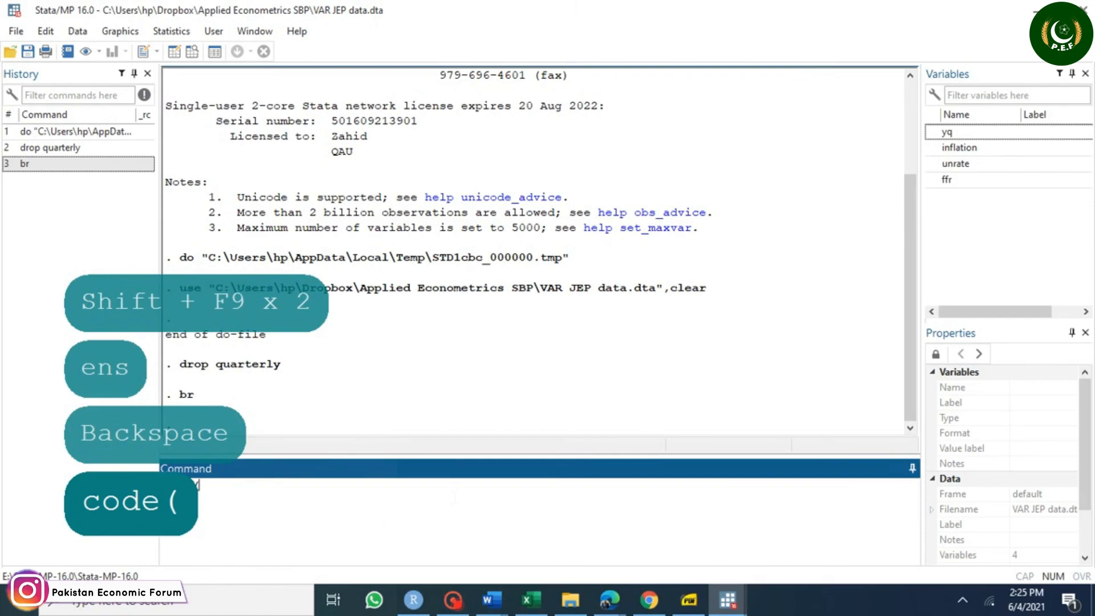
text(), ge)
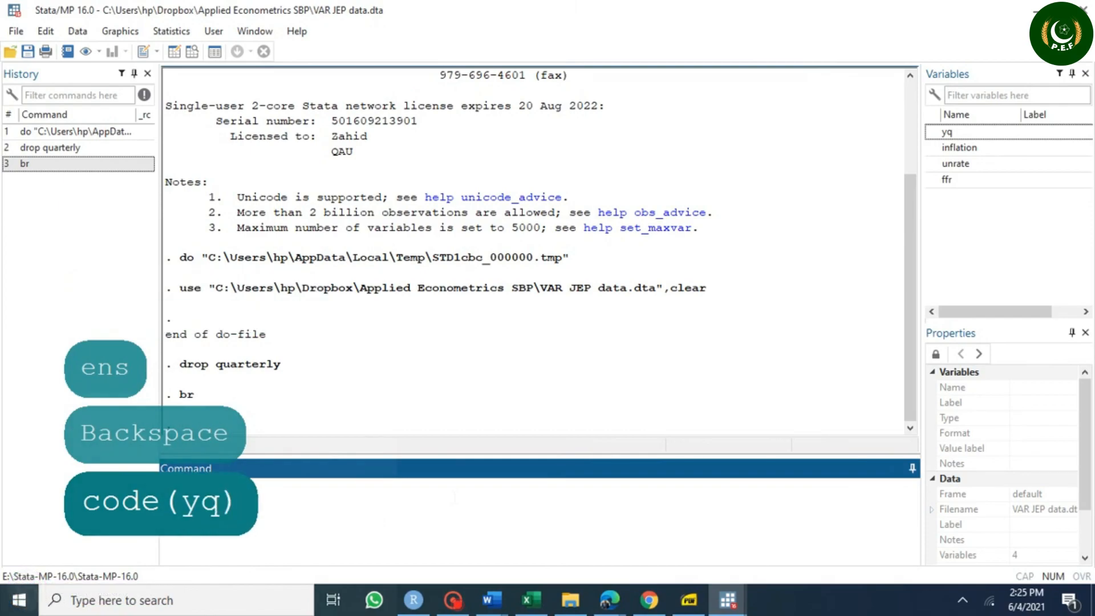
text(ne)
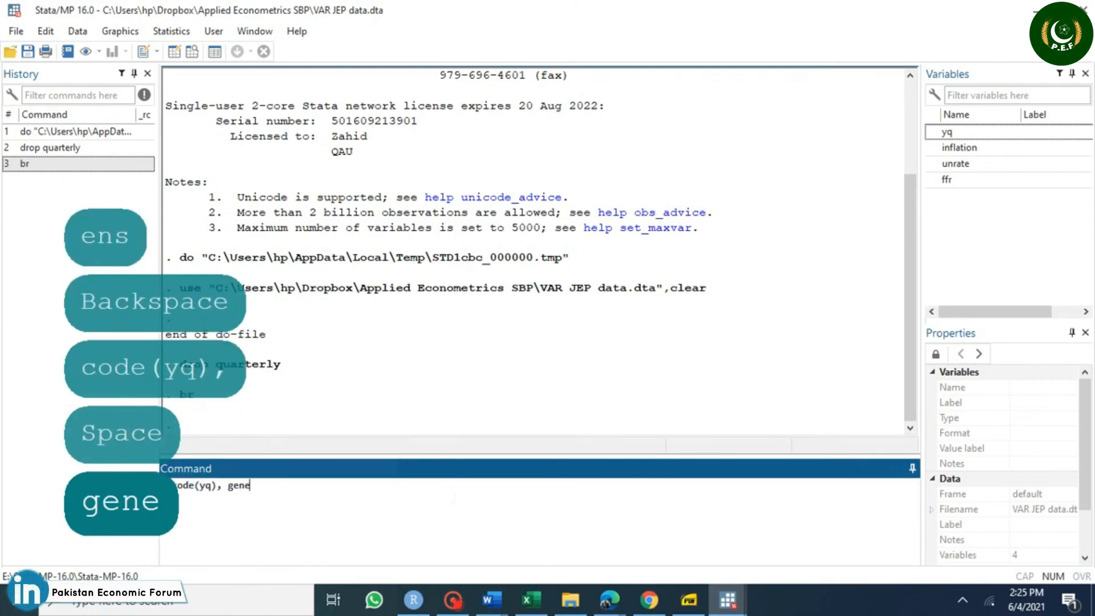
text(rate(quart)
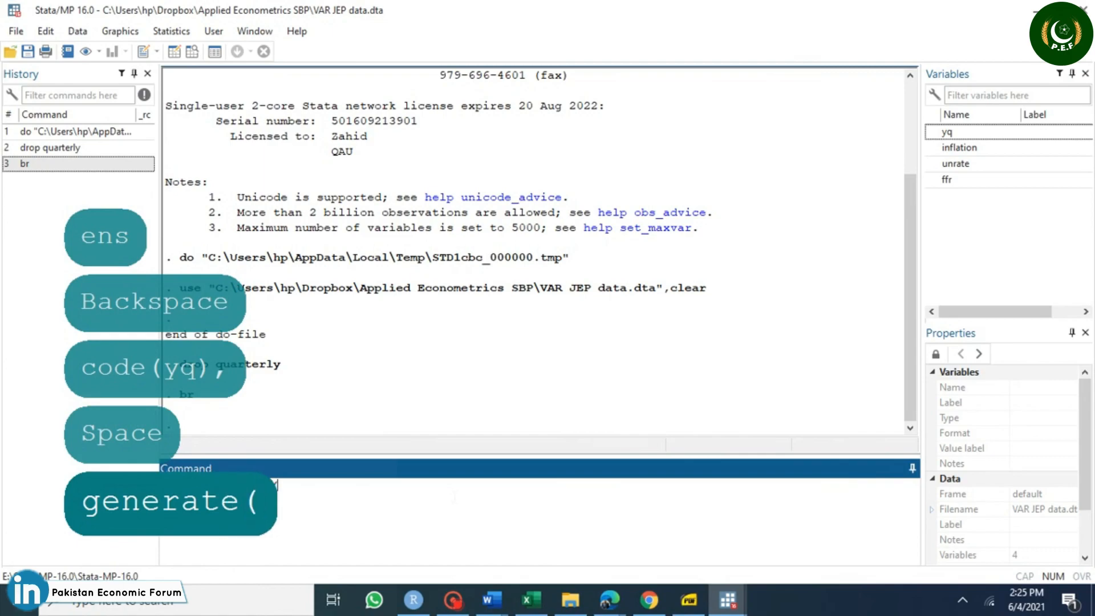
text(erly))
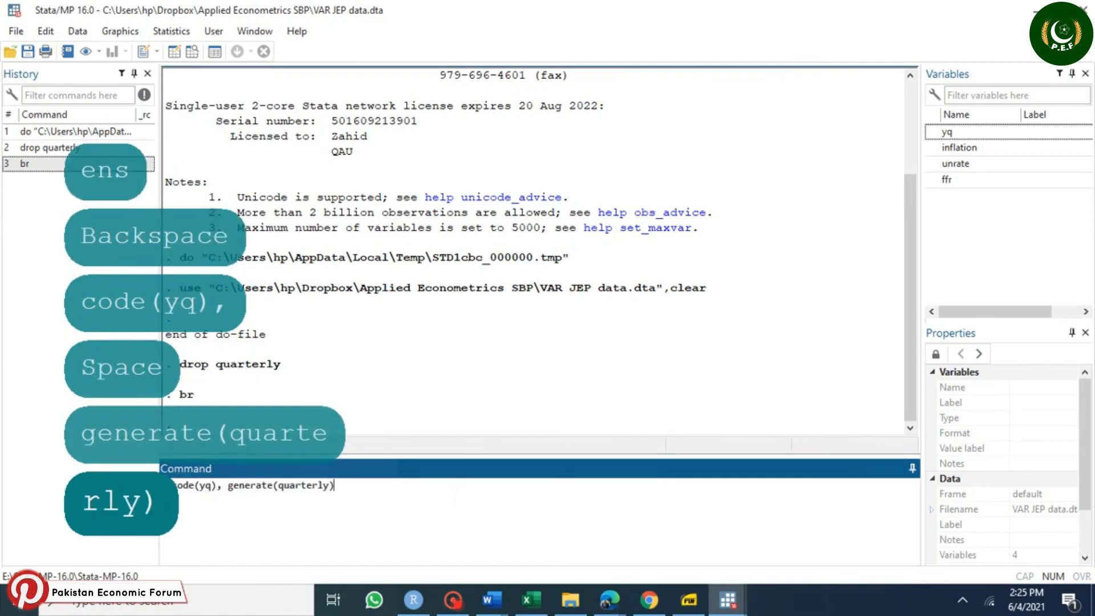
key(Return)
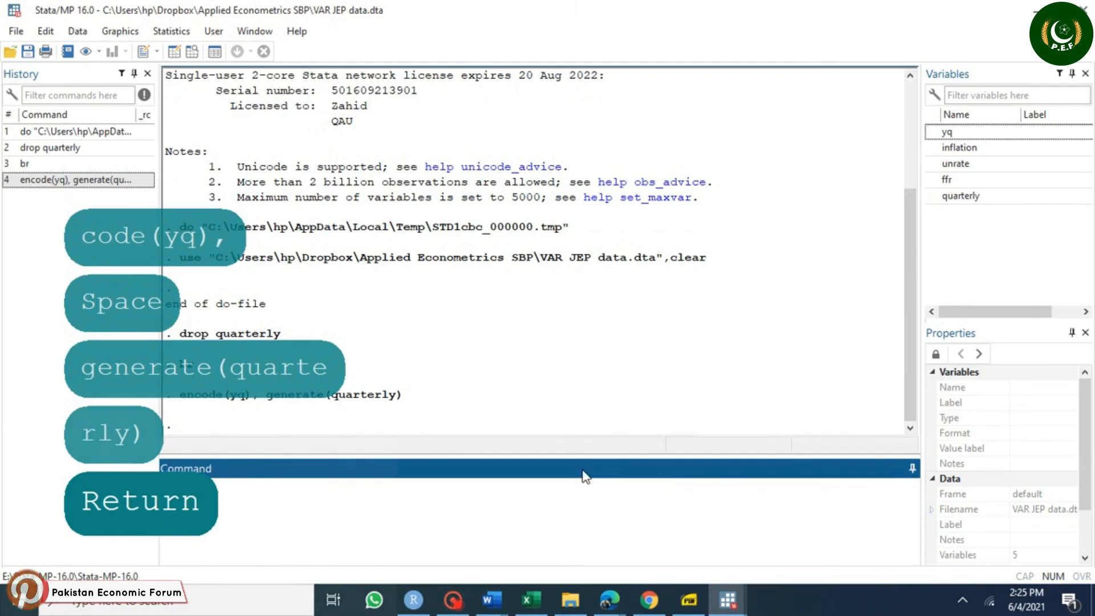
Step: Browse the dataset to check the encoded quarterly variable, and close the data view
text(br)
key(Return)
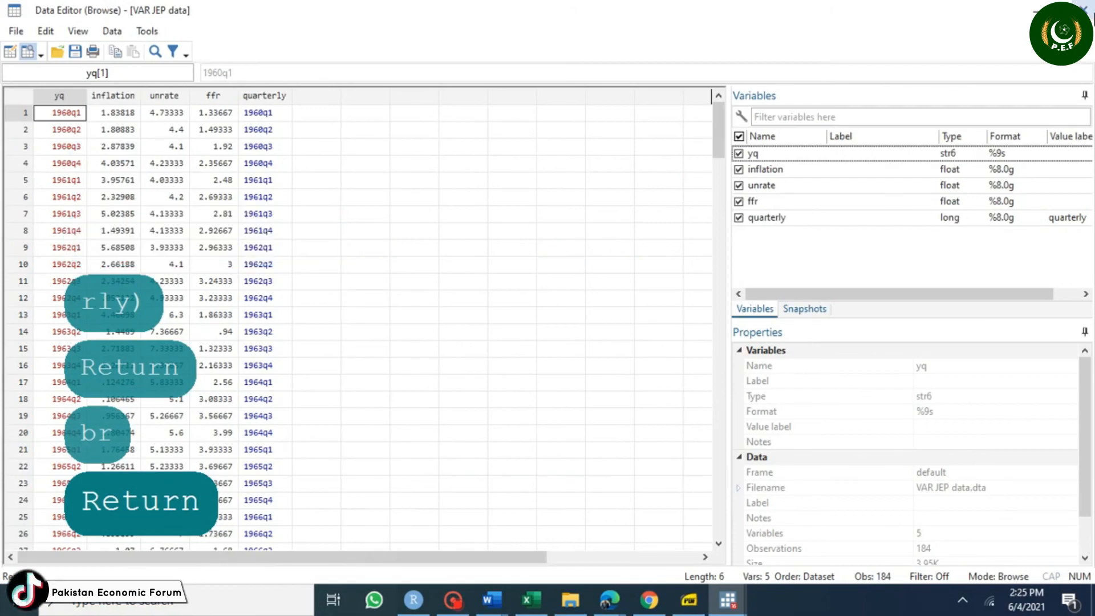
click(1090, 14)
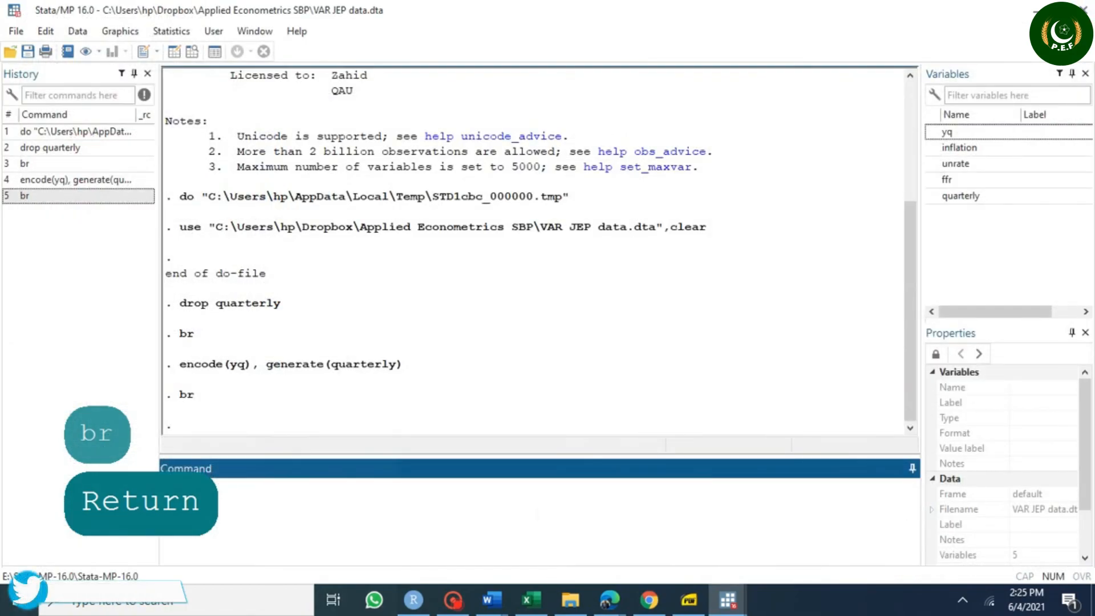
Step: Declare the dataset as time series with tsset, using quarterly as the time variable
text(tss)
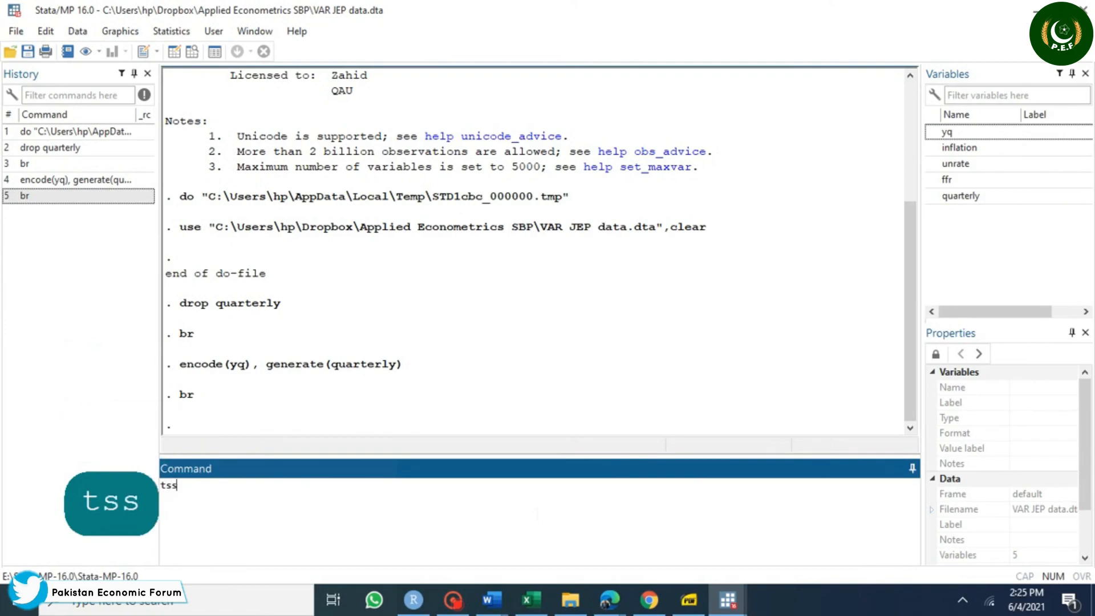
text(et qu)
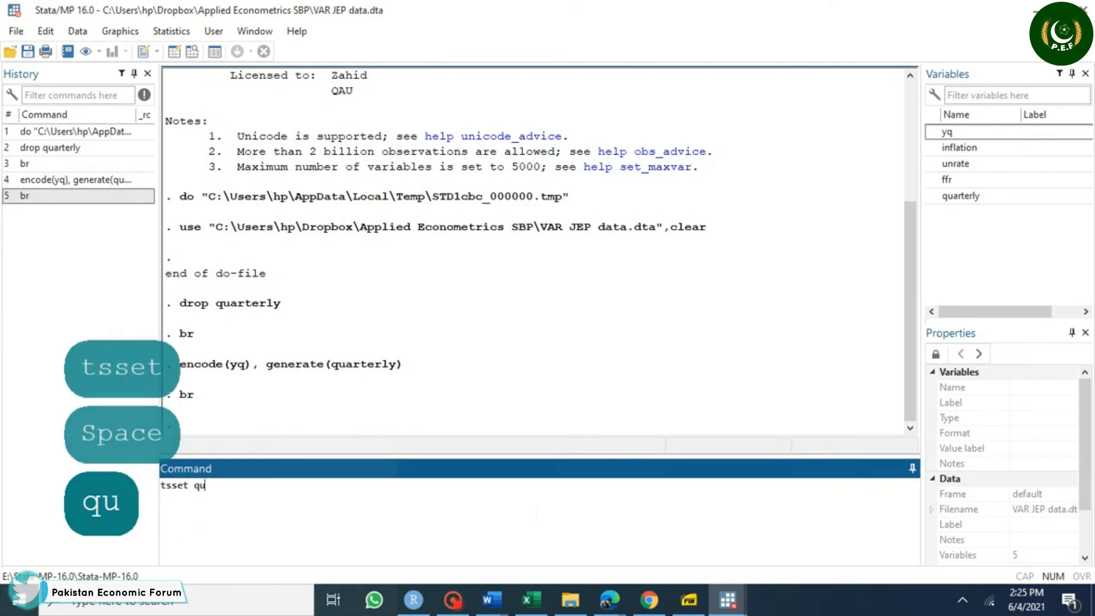
text(arterly)
key(Return)
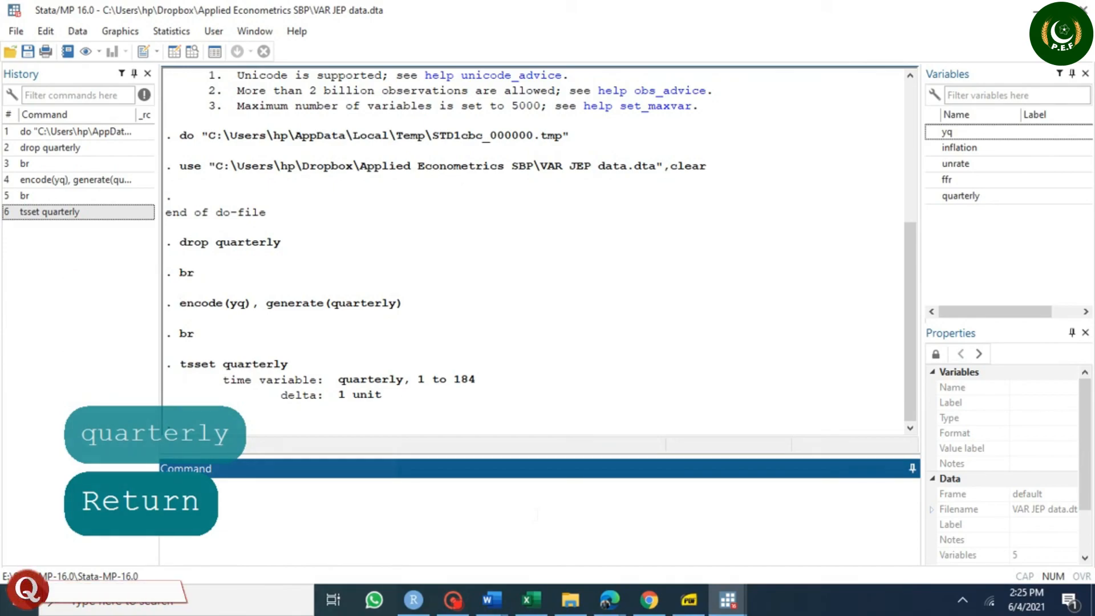
Step: Run the varsoc lag-order selection for inflation, unrate and ffr with maxlag(8)
text(va)
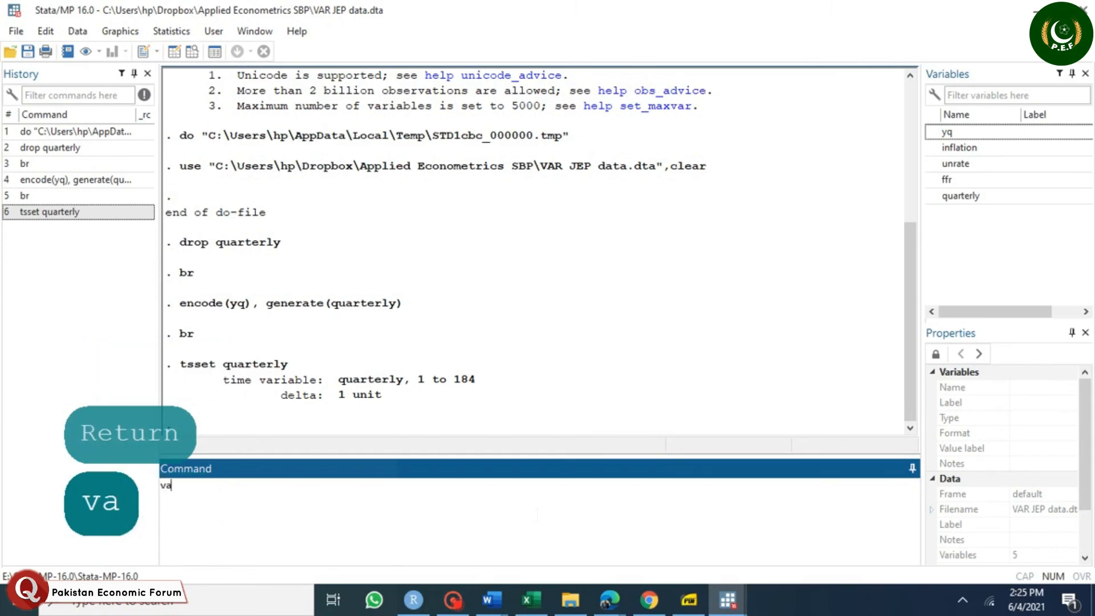
text(rsco)
key(BackSpace)
key(BackSpace)
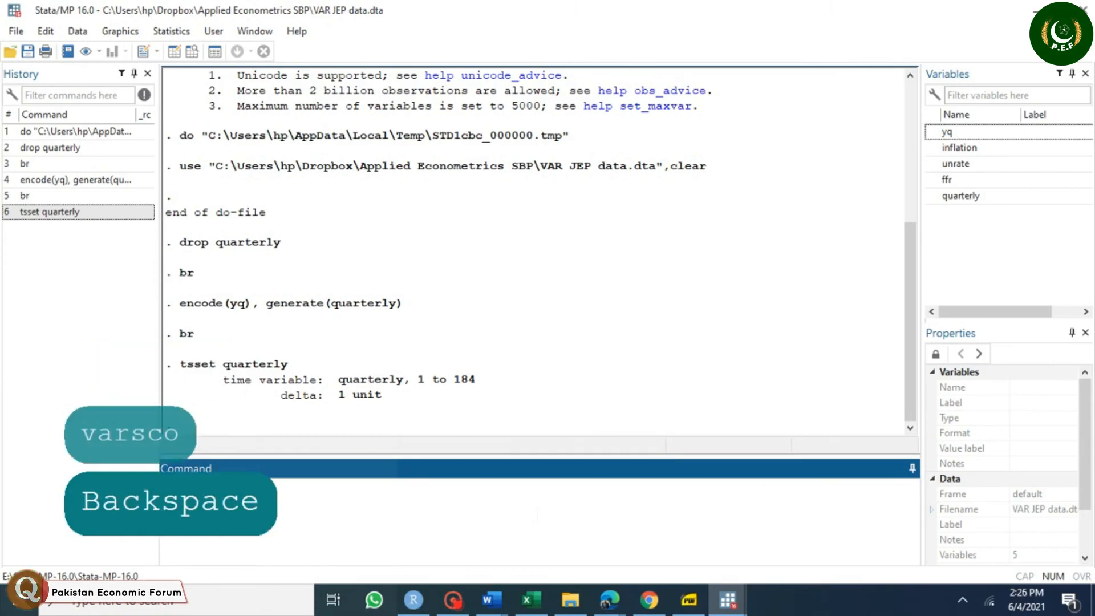
text(0o)
key(BackSpace)
key(BackSpace)
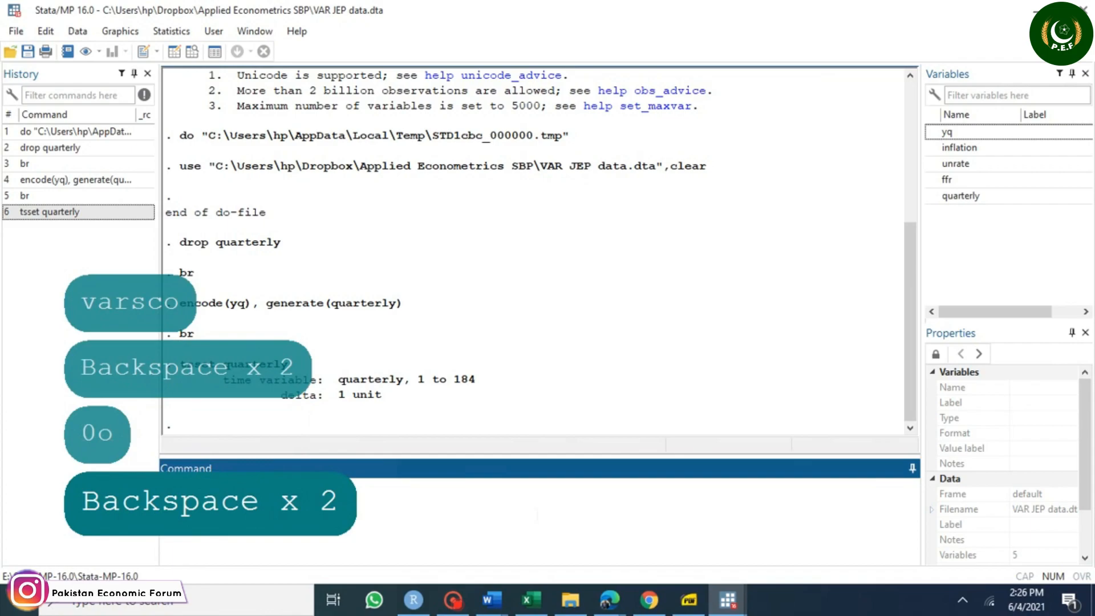
text(oc )
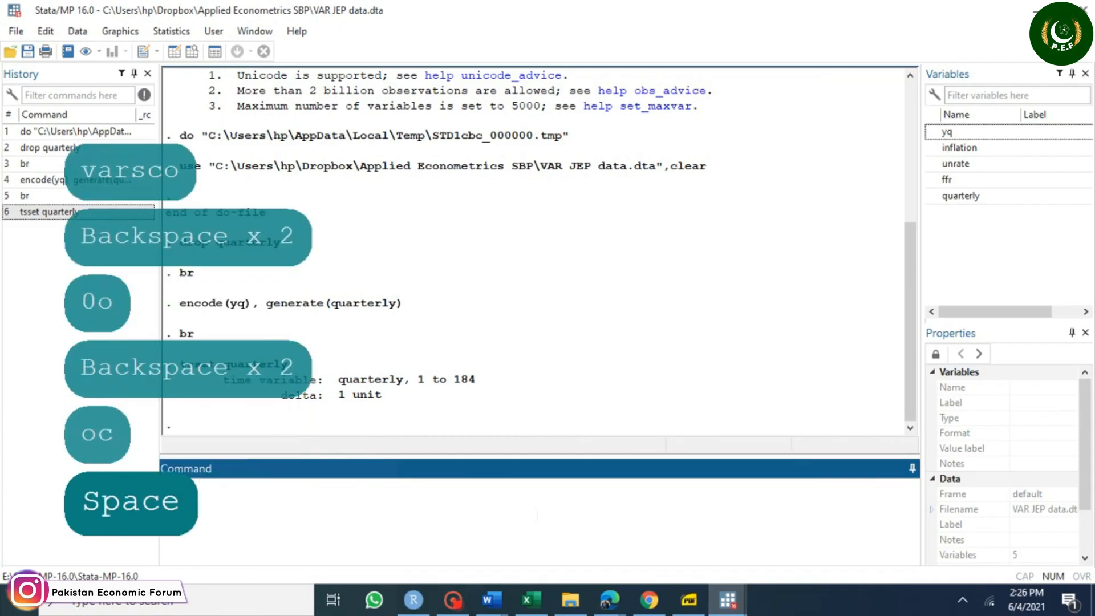
text(in)
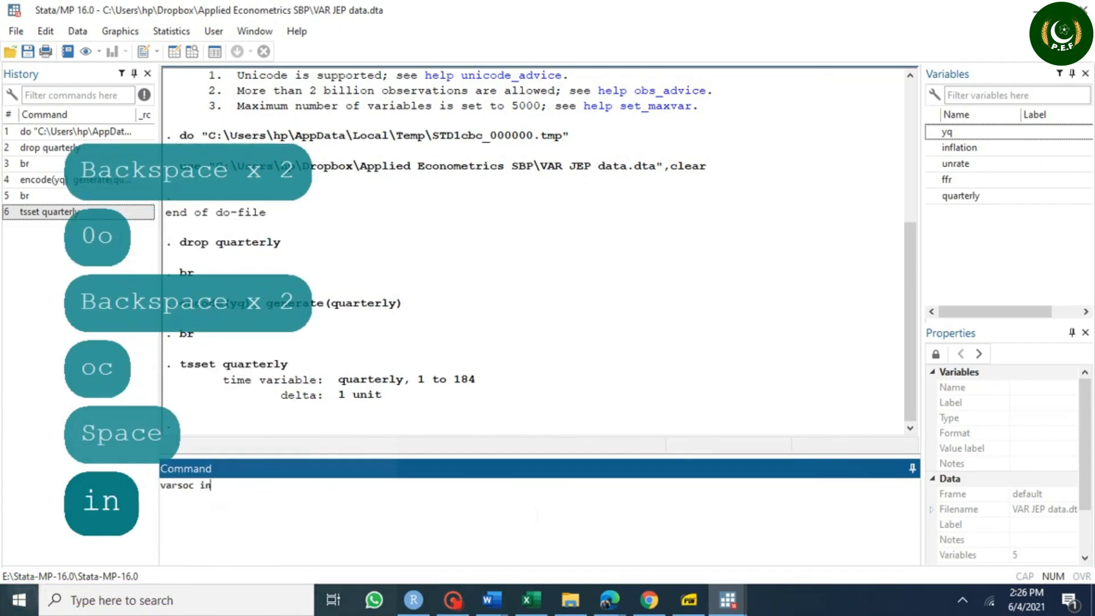
text(flation )
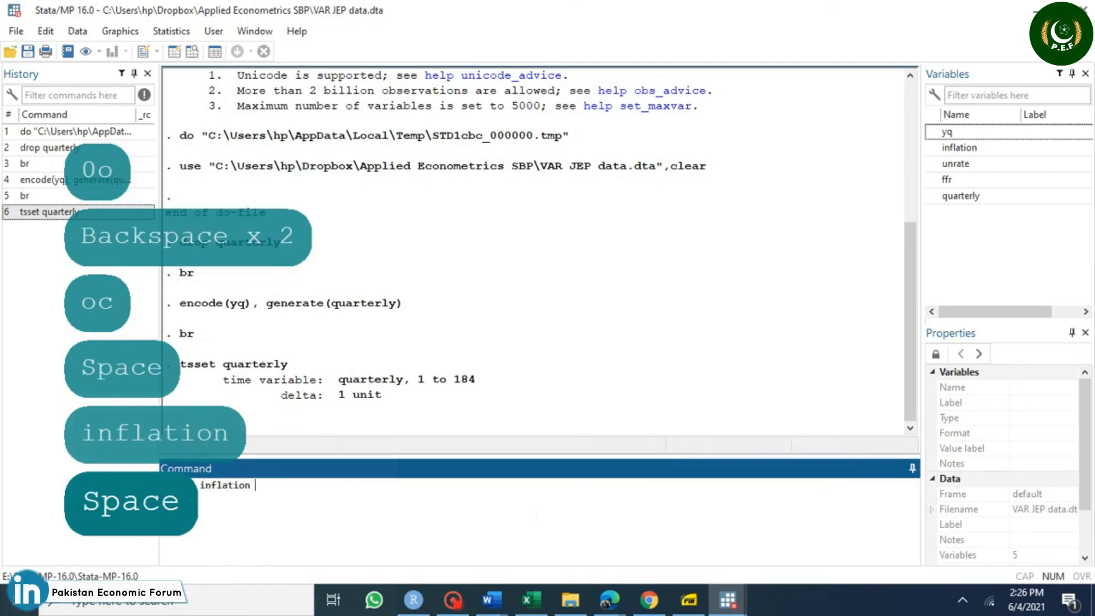
text(unrat)
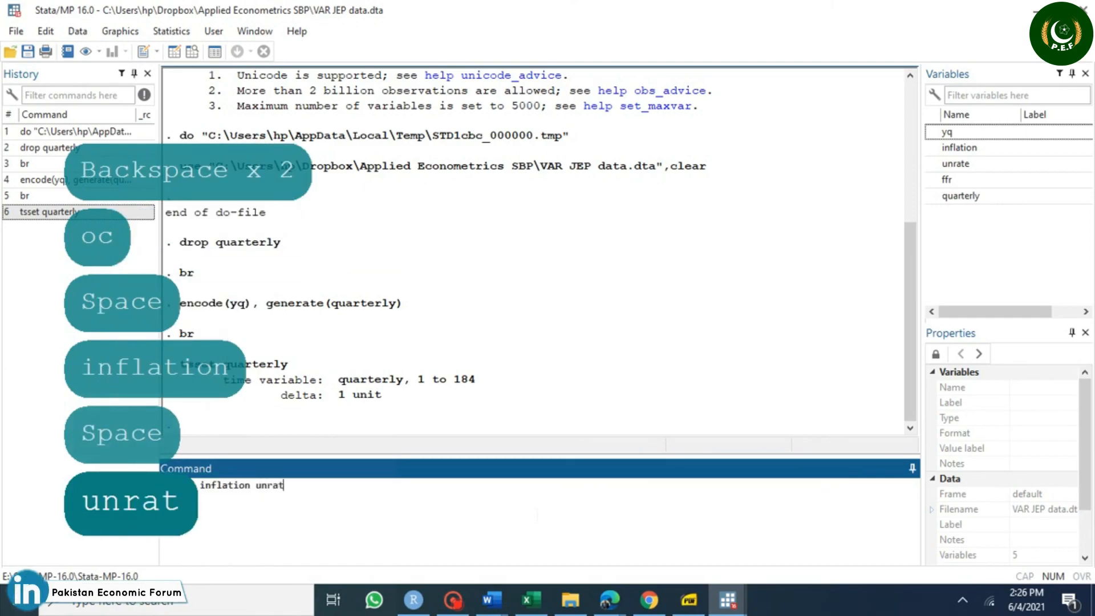
text(e ff)
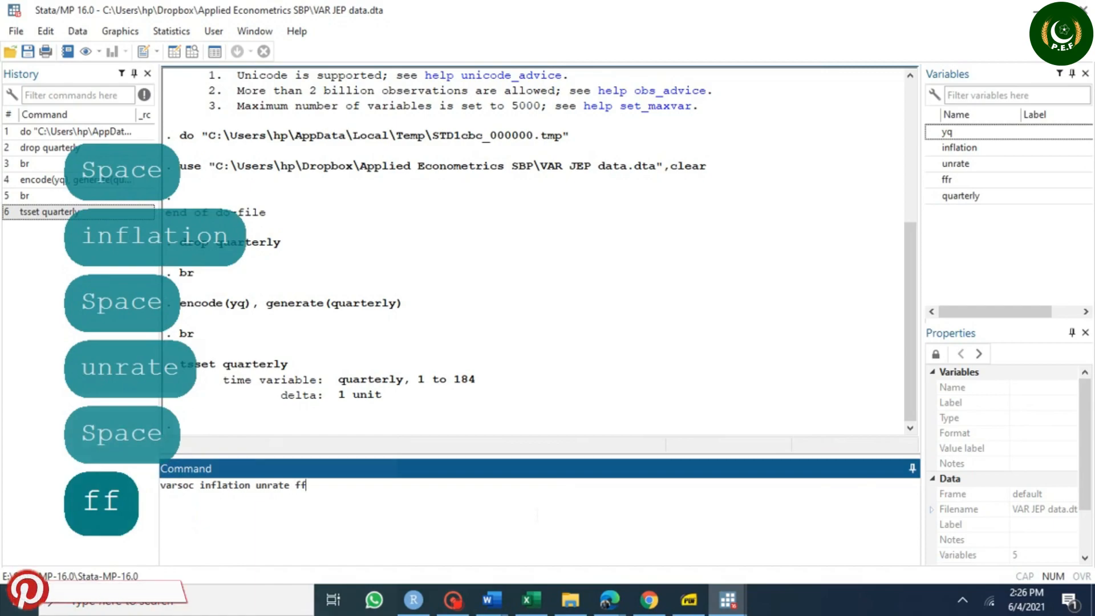
text(r, ma)
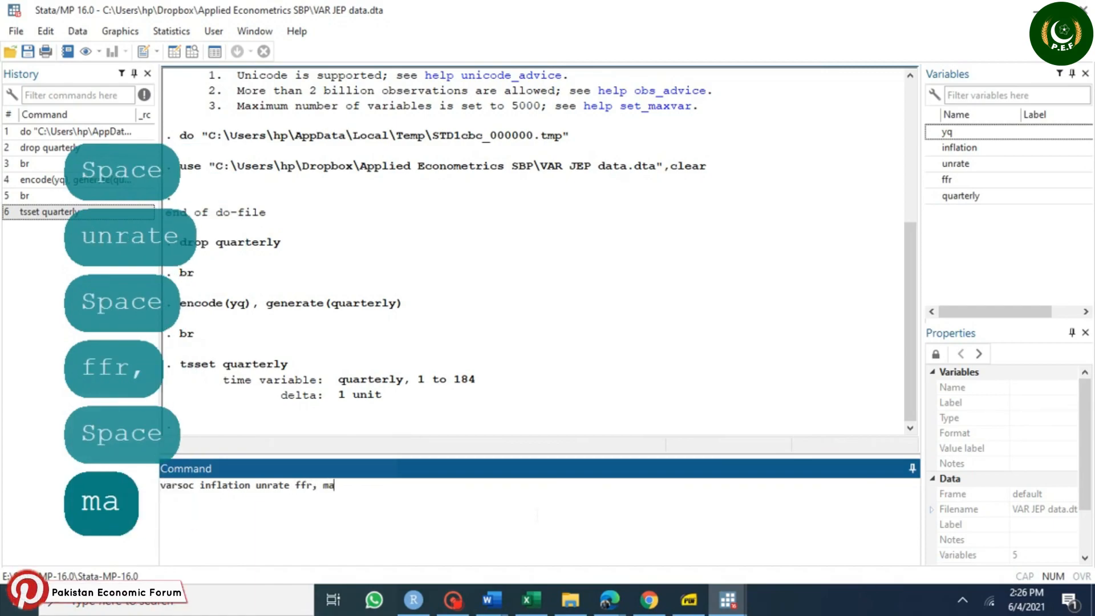
text(xlag)
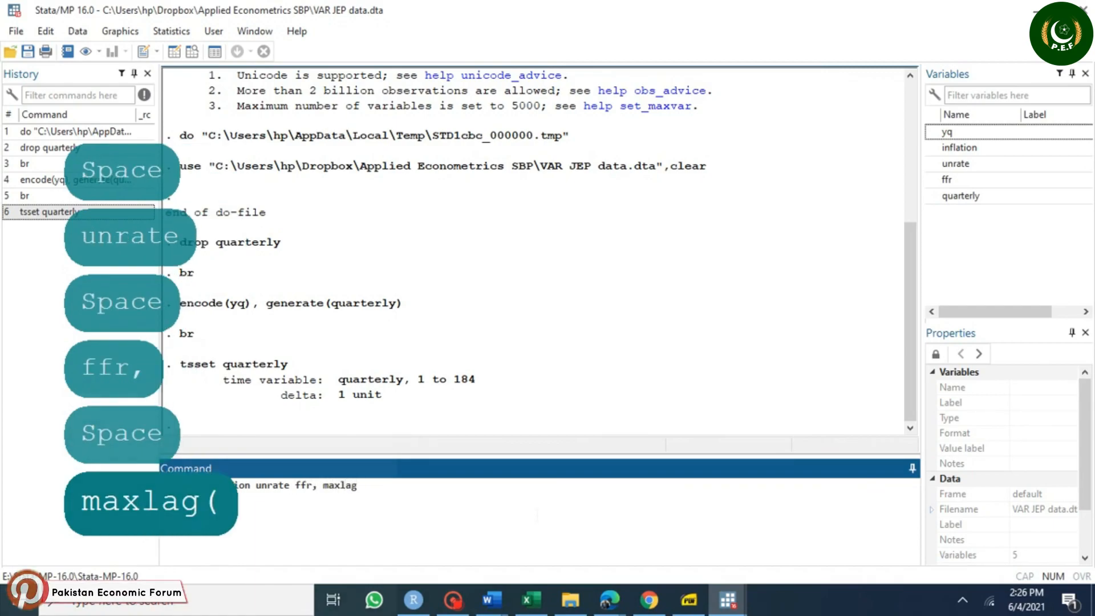
text((8))
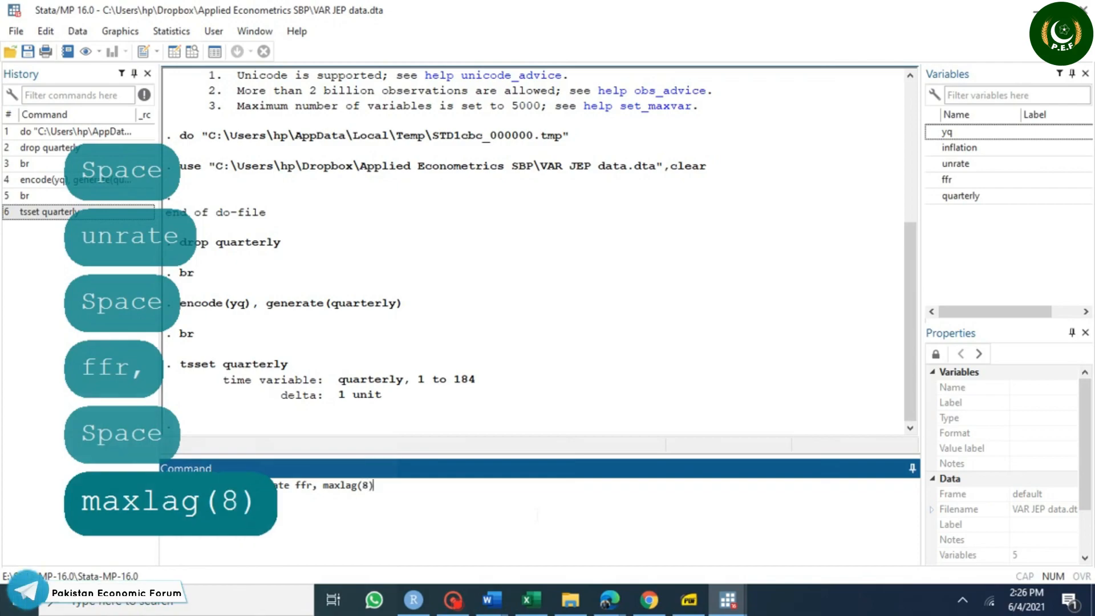
key(Return)
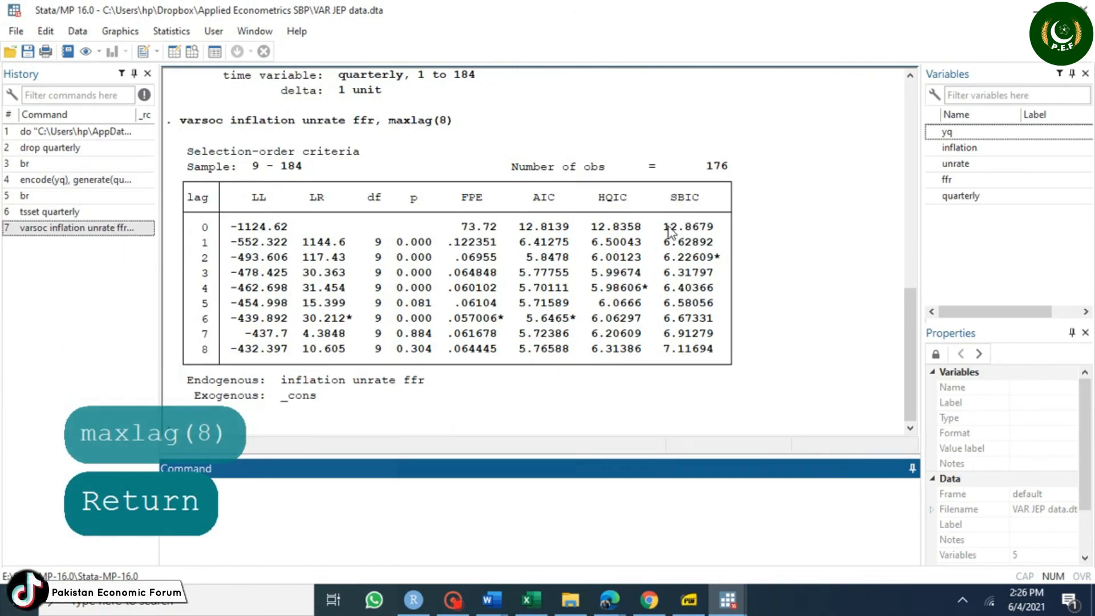
Step: Highlight the starred SBIC, HQIC and AIC values in the lag-selection table to compare the suggested lags
drag(660, 258, 725, 260)
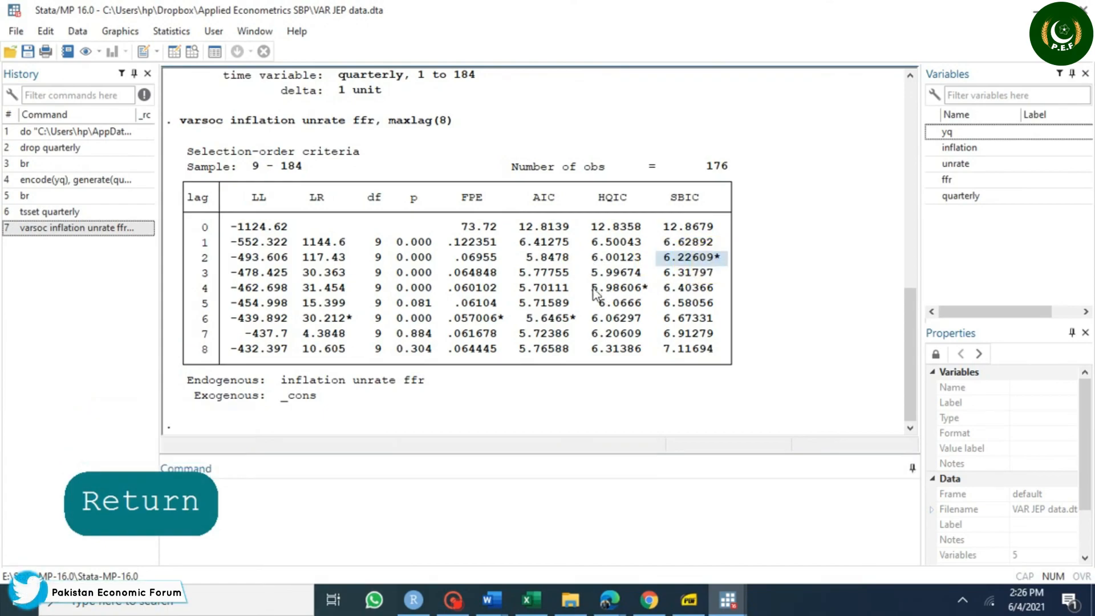
drag(596, 289, 661, 290)
drag(530, 329, 583, 324)
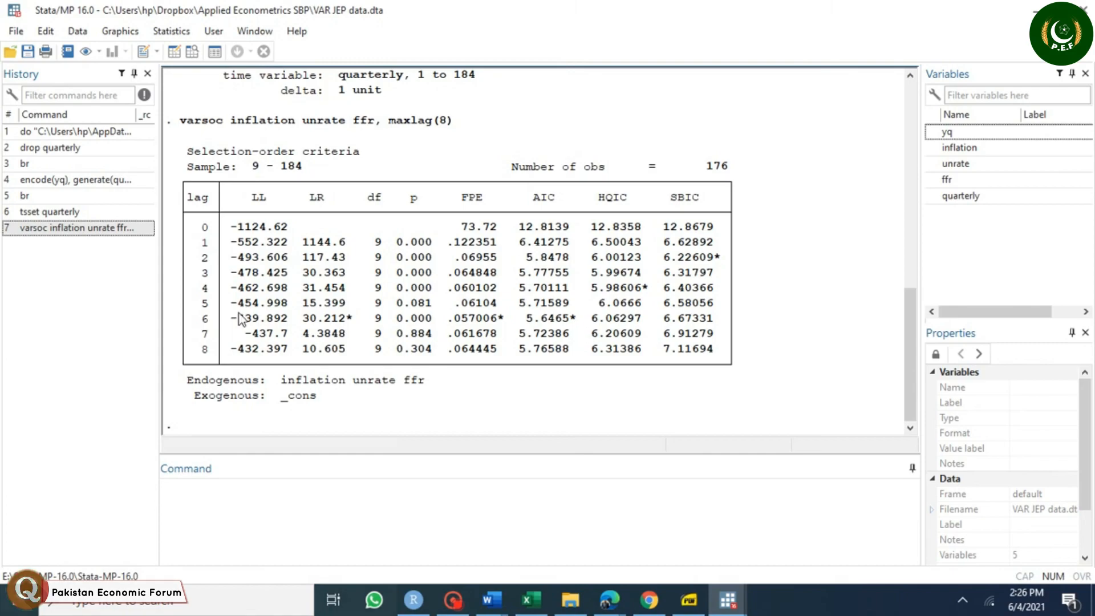
Step: Compose a var command for inflation, unrate and ffr, restricting the sample with if tin(,2000q4)
click(321, 501)
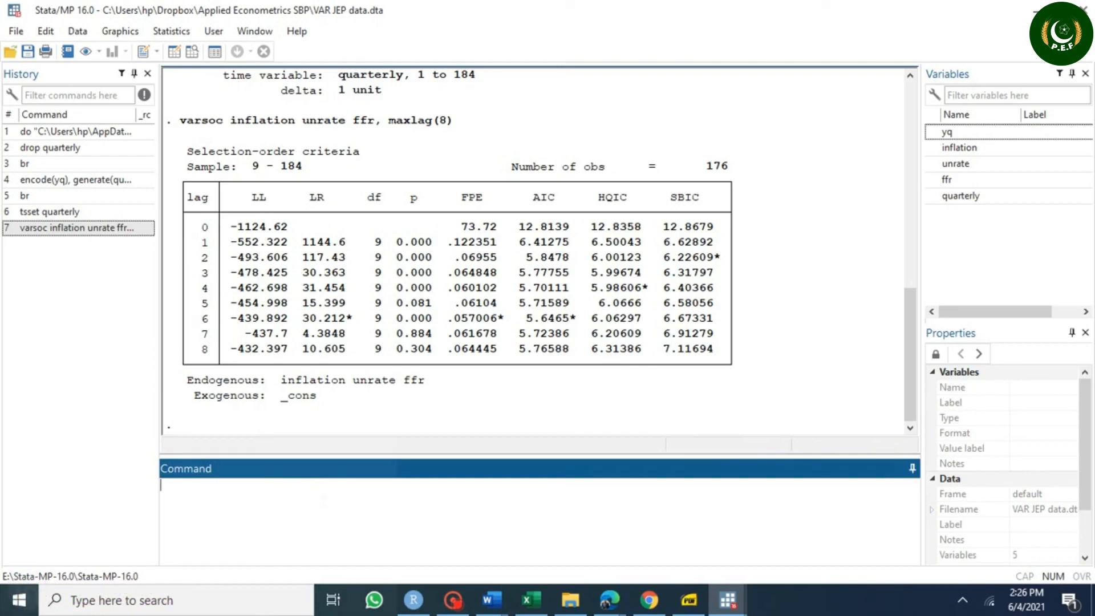
text(var)
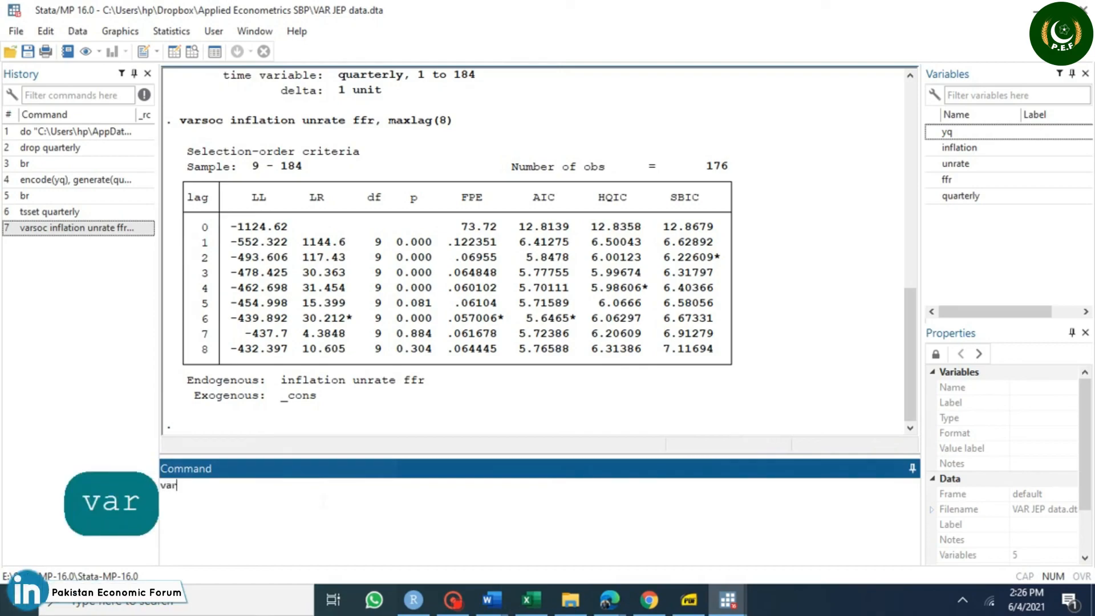
text( inf)
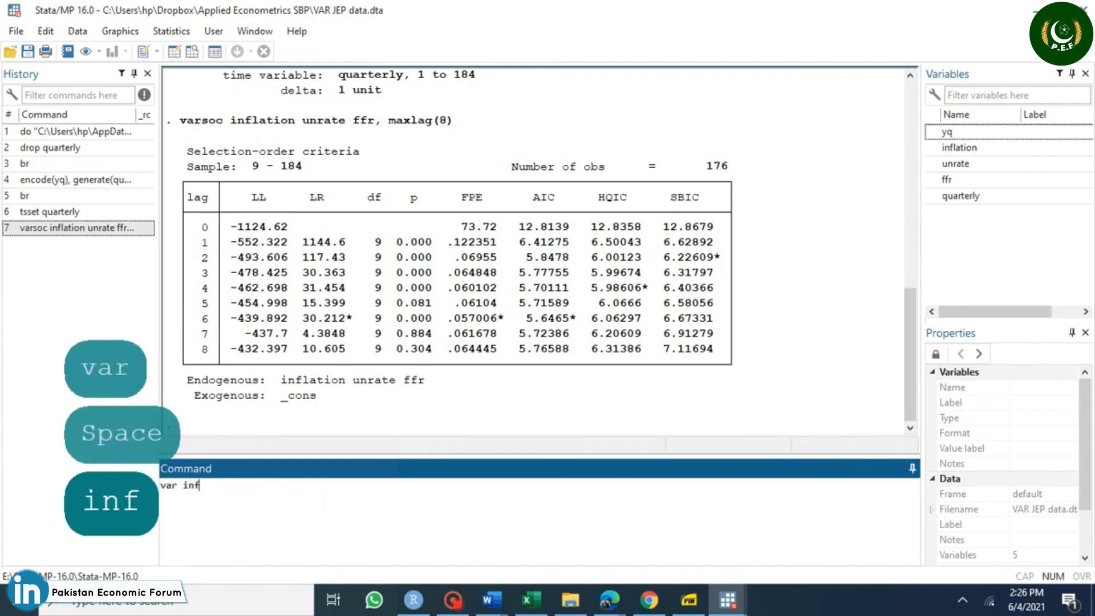
text(lation un)
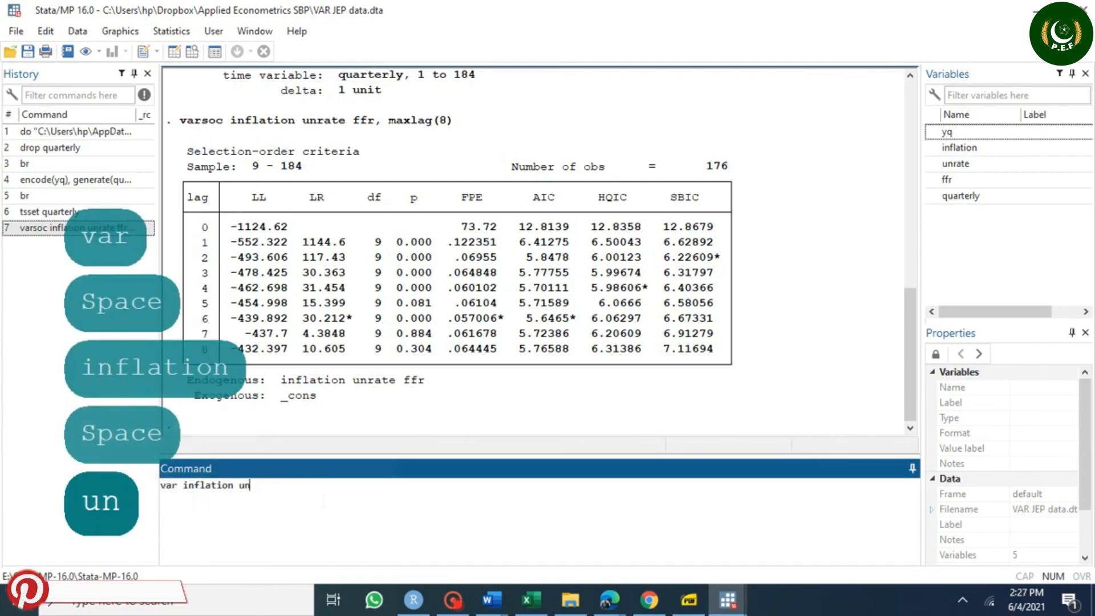
text(rate ffr)
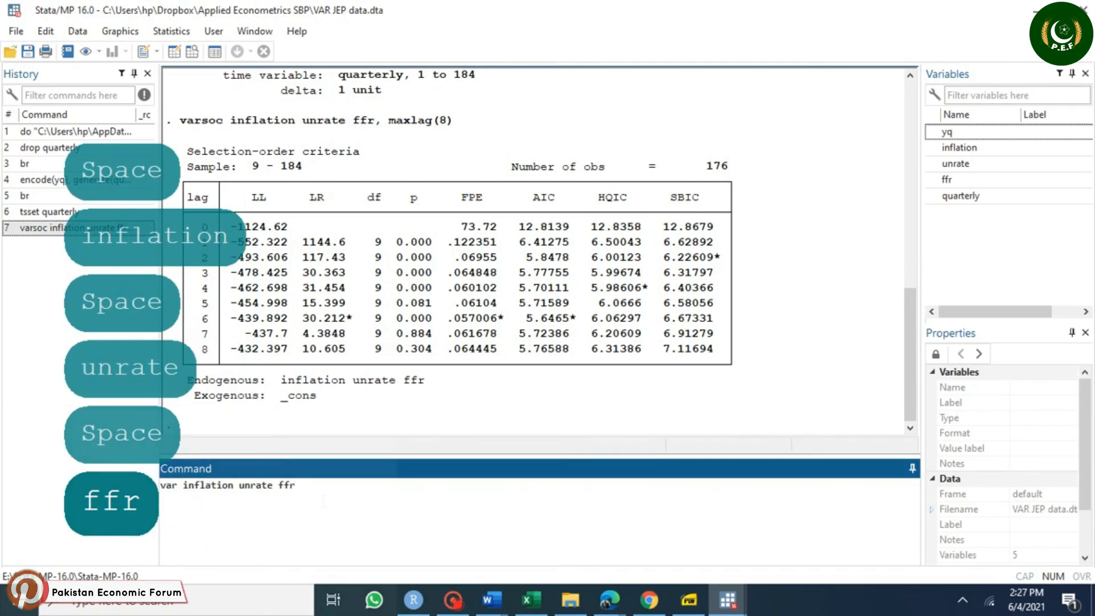
text( if tin)
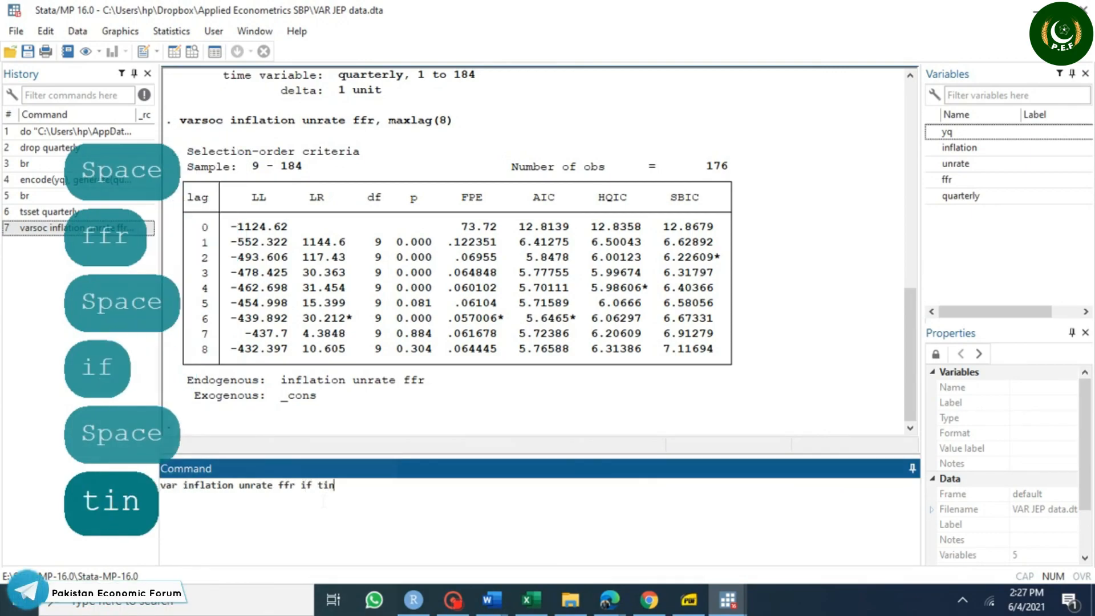
text((,)
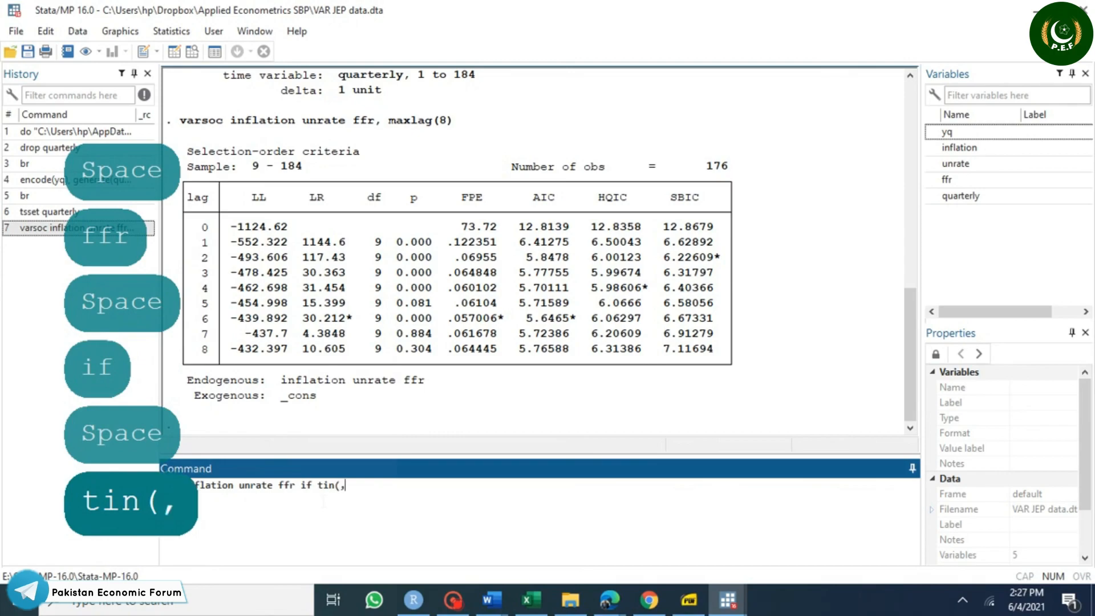
text(2000)
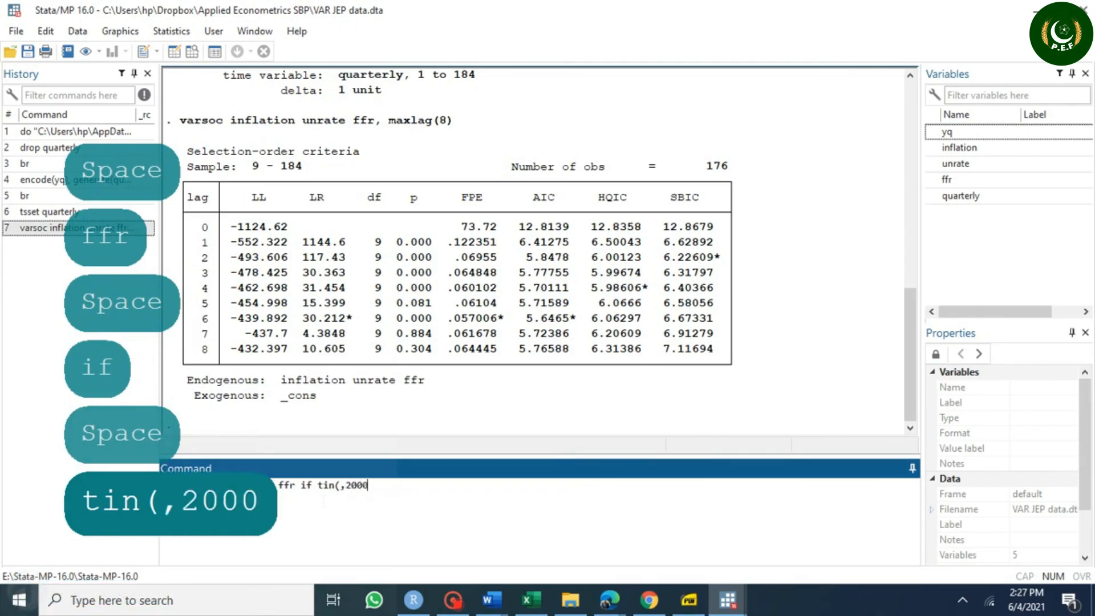
text(q4)
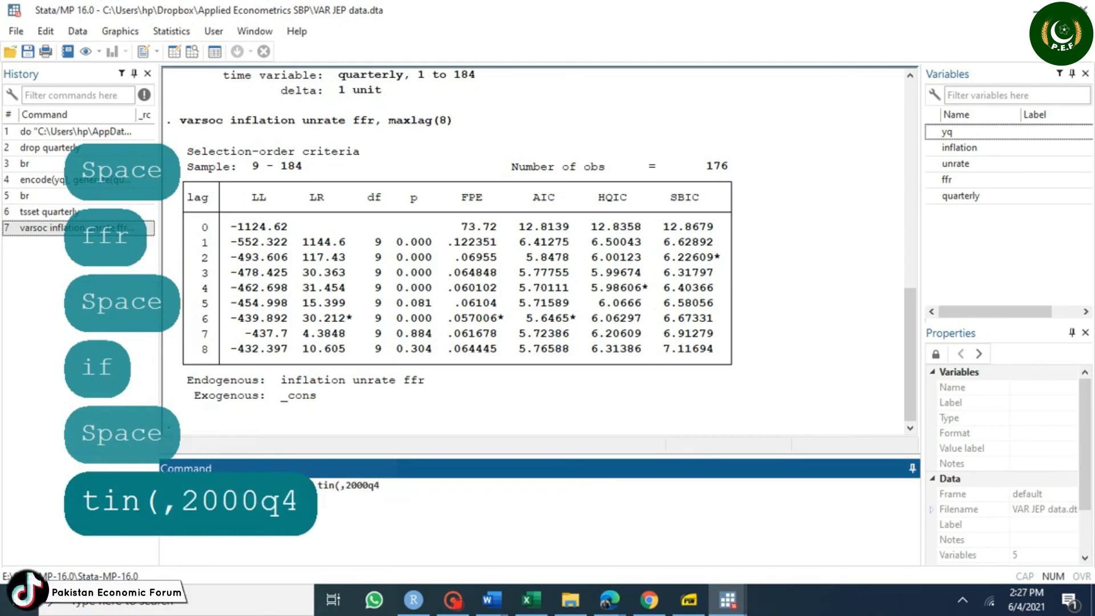
text(),)
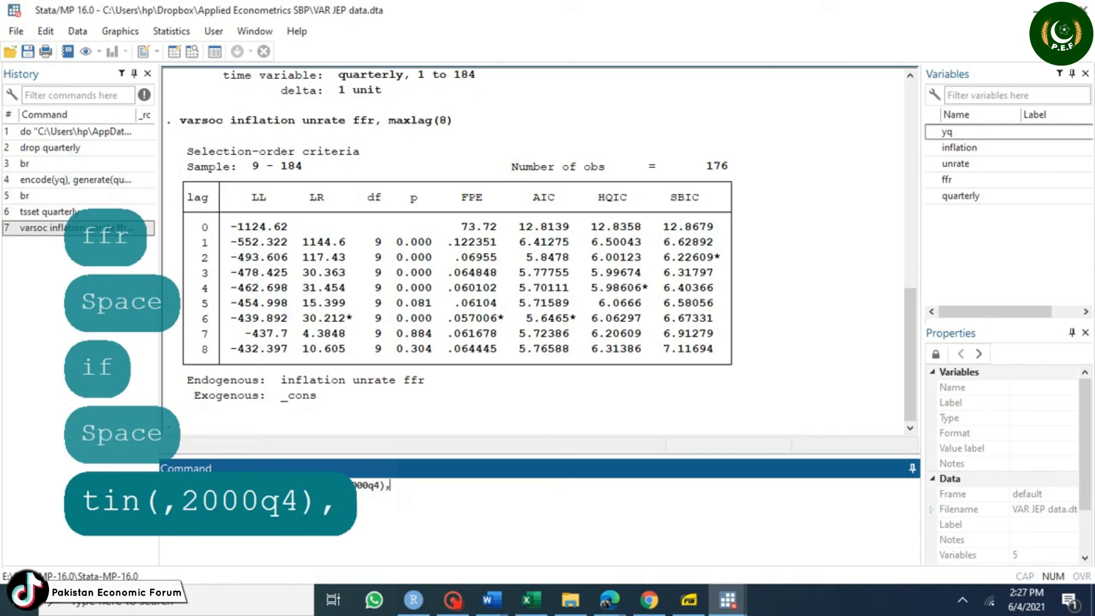
Step: Add the options lags(14), dfk and small to the var command and try to run the estimation
text( lage)
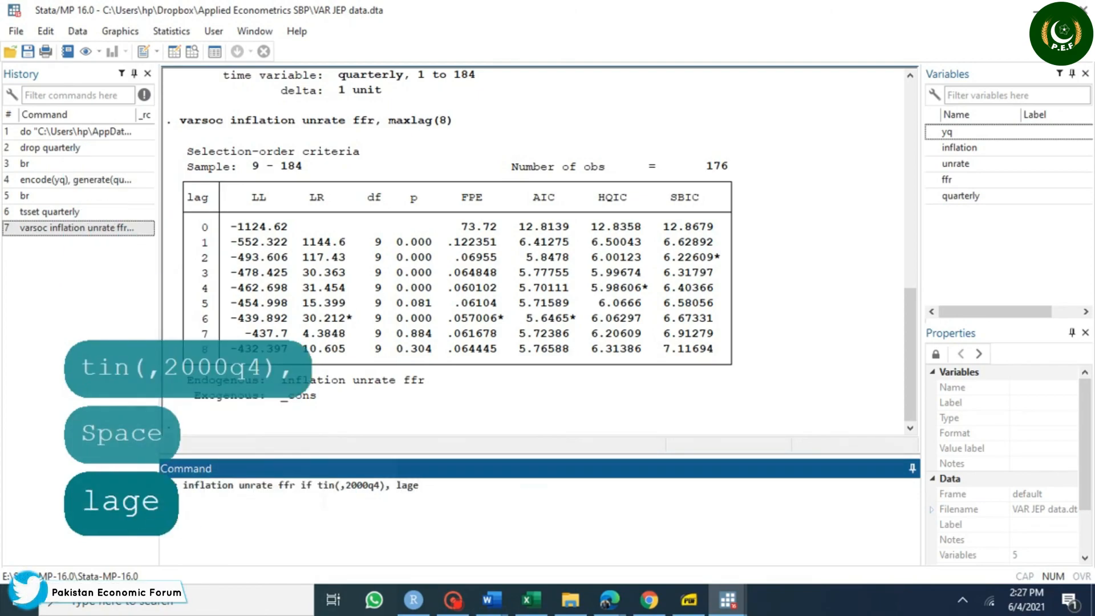
key(BackSpace)
text(s(1)
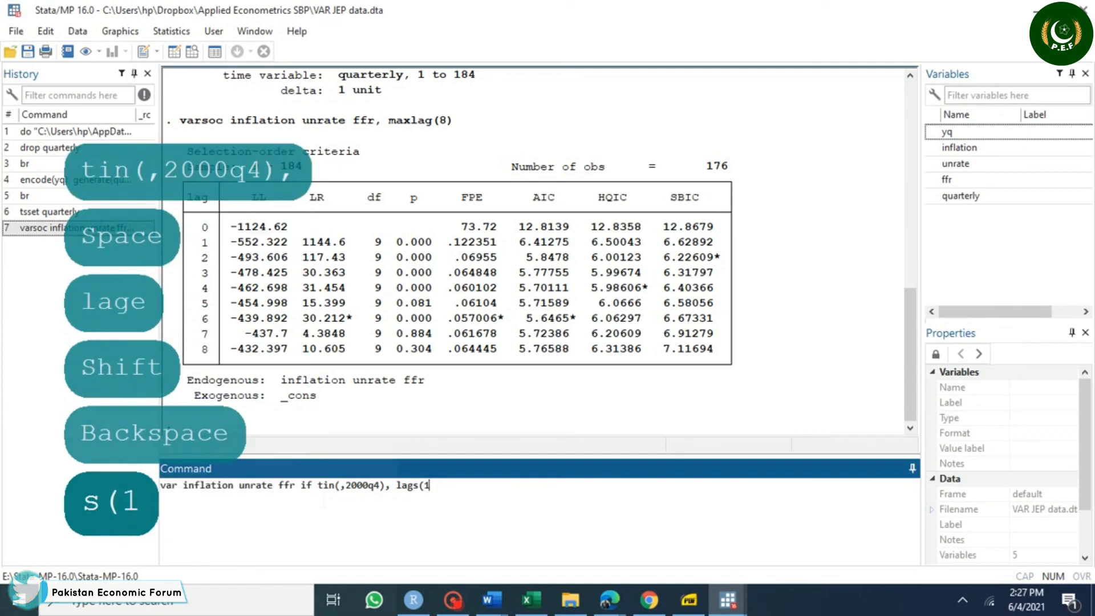
text(4)
text() dfk)
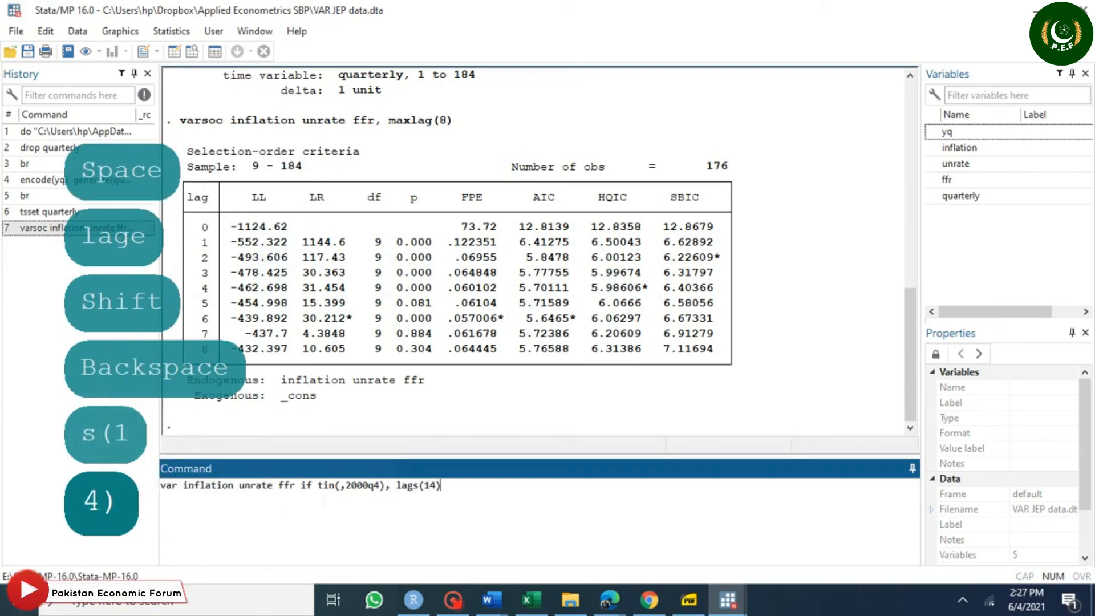
text( small)
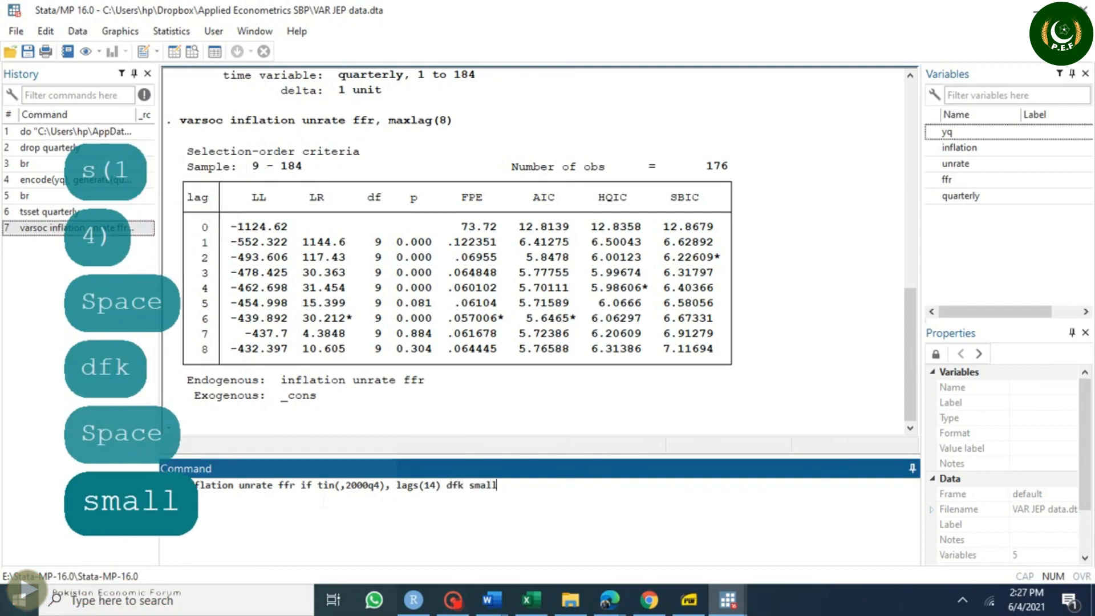
key(Return)
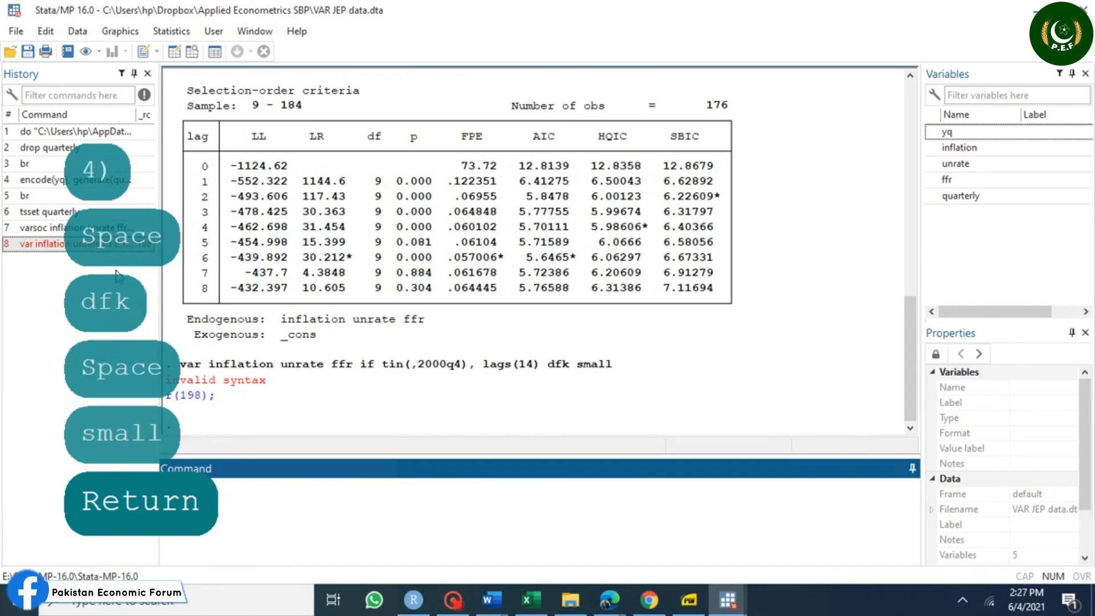
Step: Recall the failed var command, correct its lag option to lags(1/4), and run it again
click(103, 255)
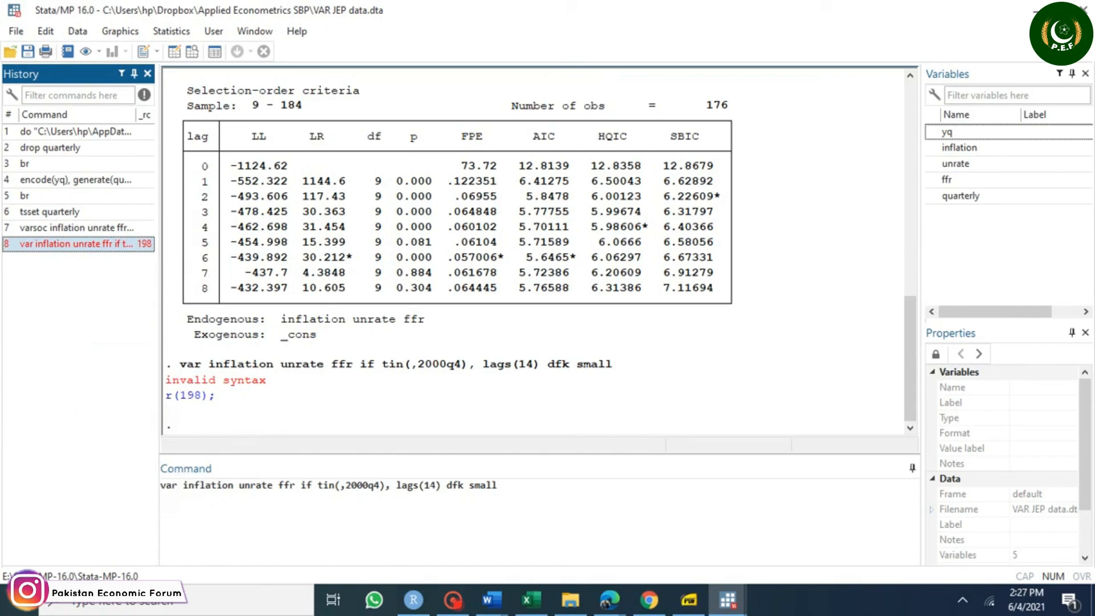
click(435, 485)
text(/)
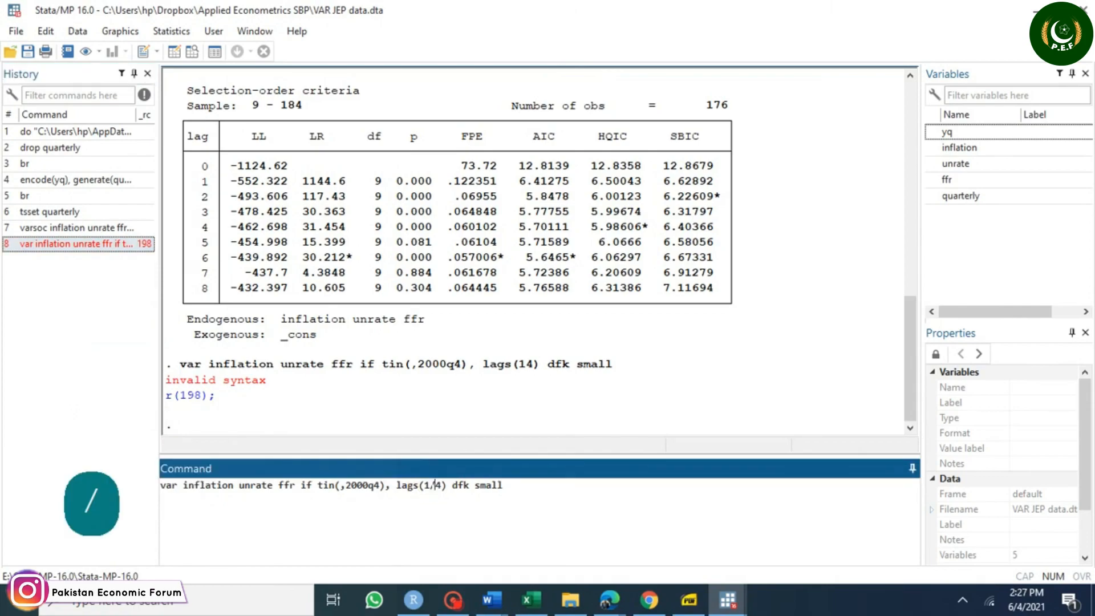
key(Return)
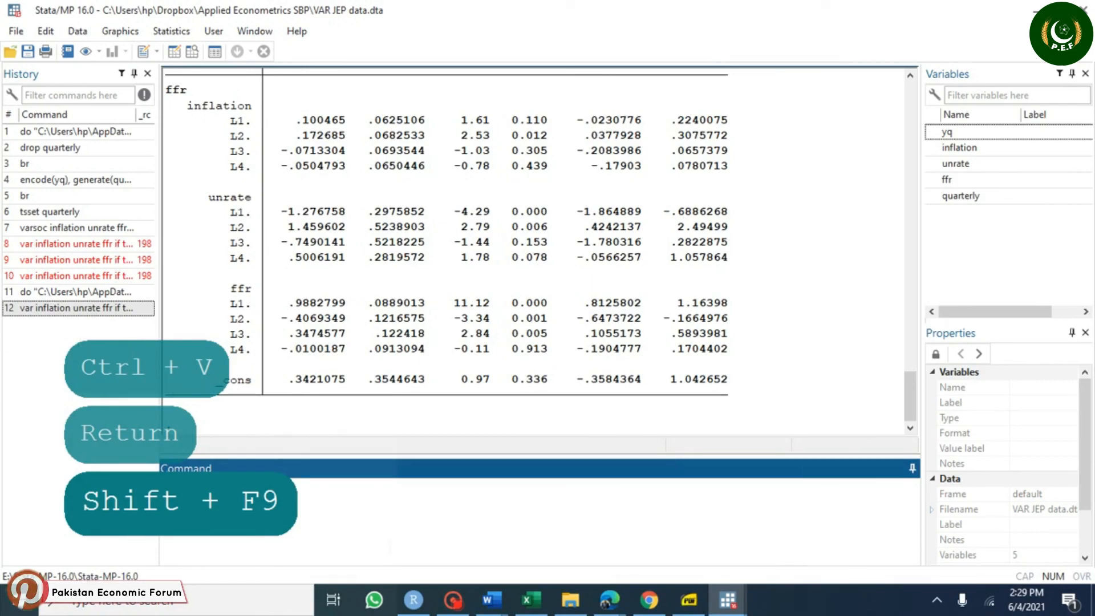
Step: Redeclare the time series with tsset, using quarterly as the time variable and the quarterly unit option
text(tsset)
key(Return)
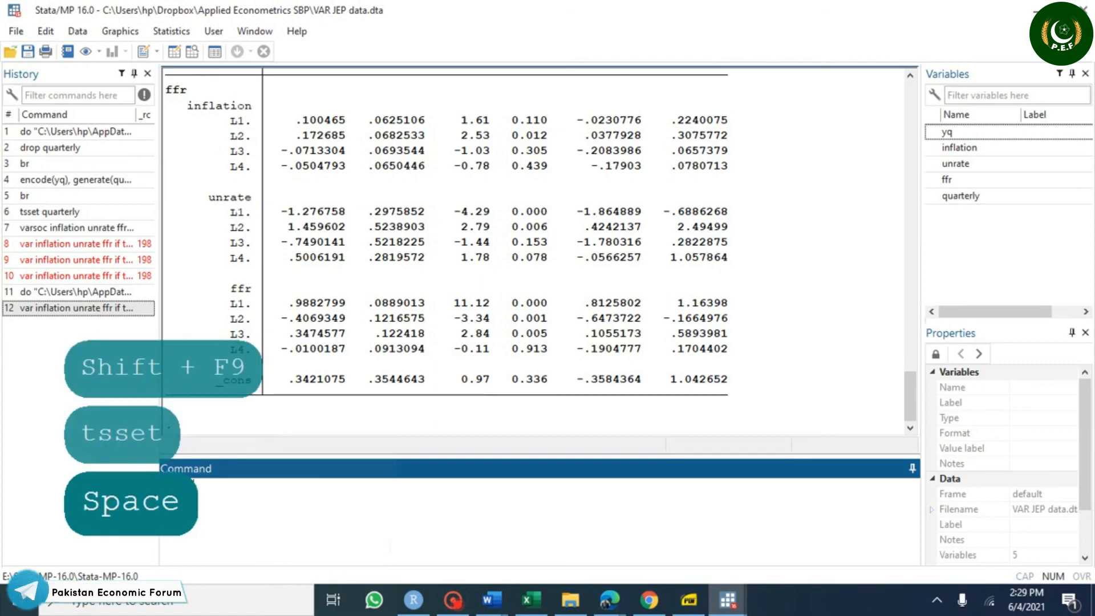
text(quar)
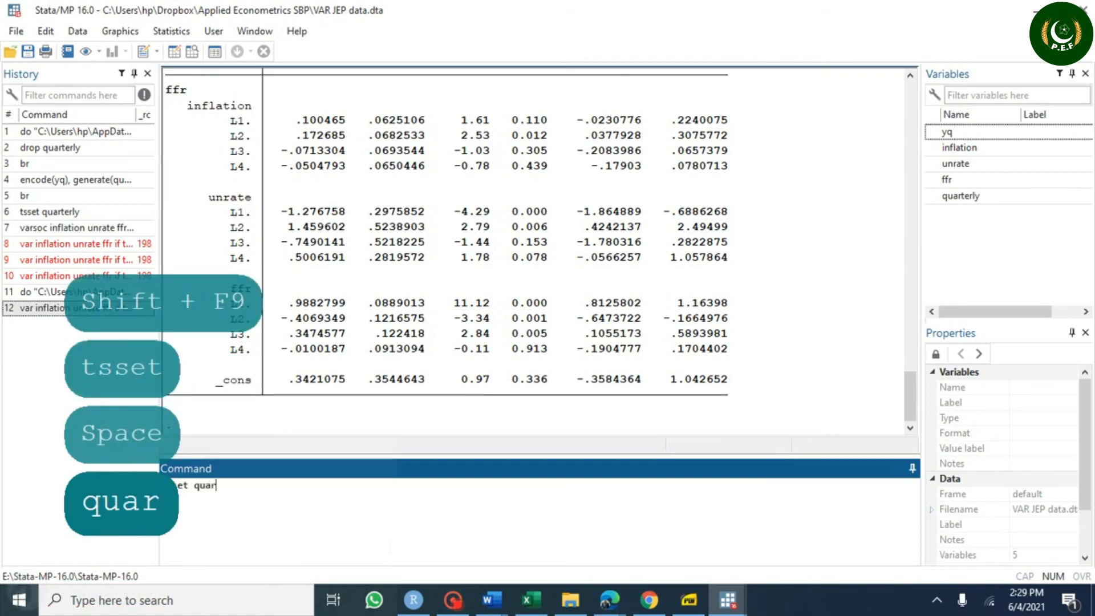
text(terly, )
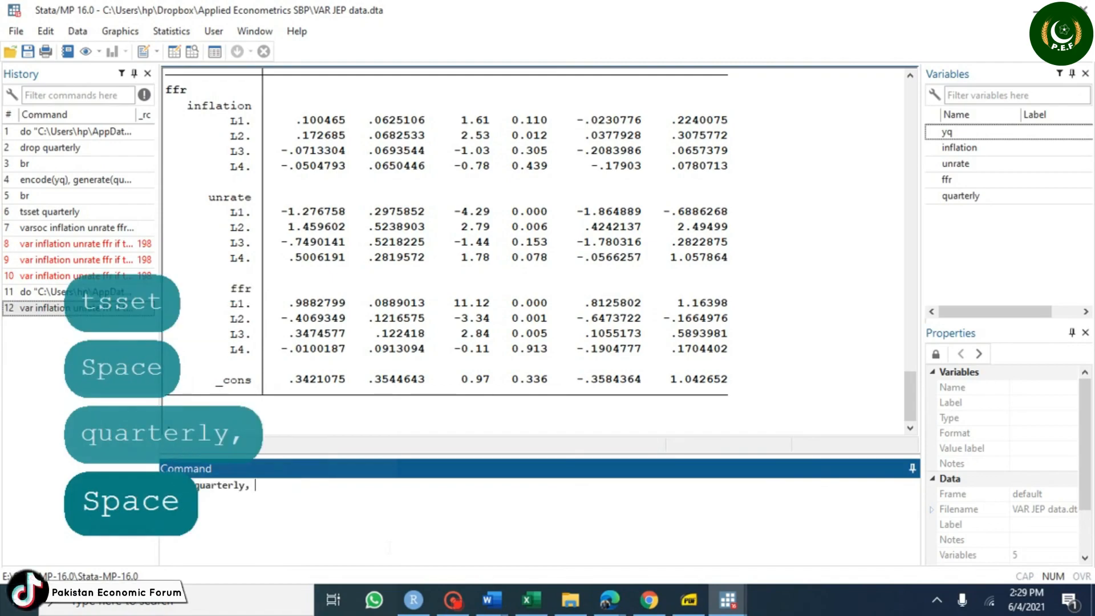
text(quarterly)
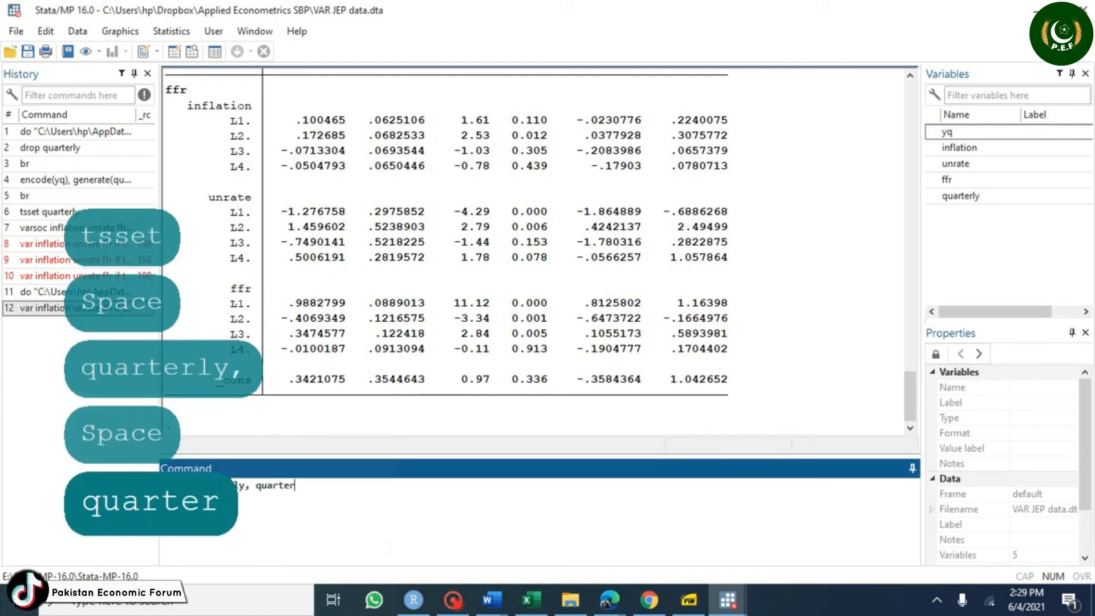
key(Return)
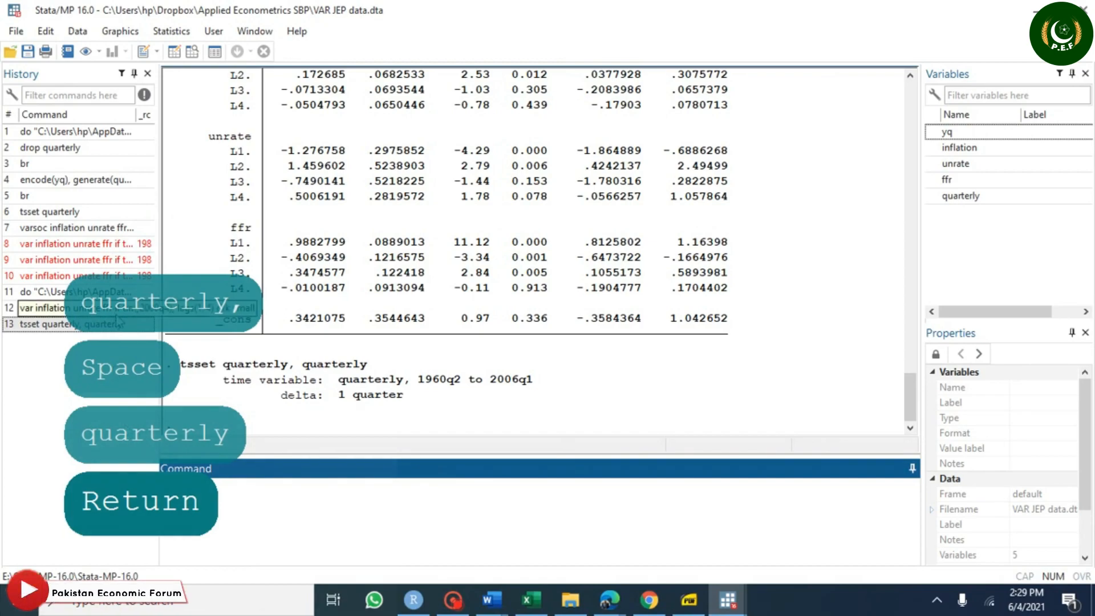
Step: Rerun the earlier VAR of inflation, unrate and ffr if tin(,2000q4) with lags(1/4), dfk and small
click(68, 308)
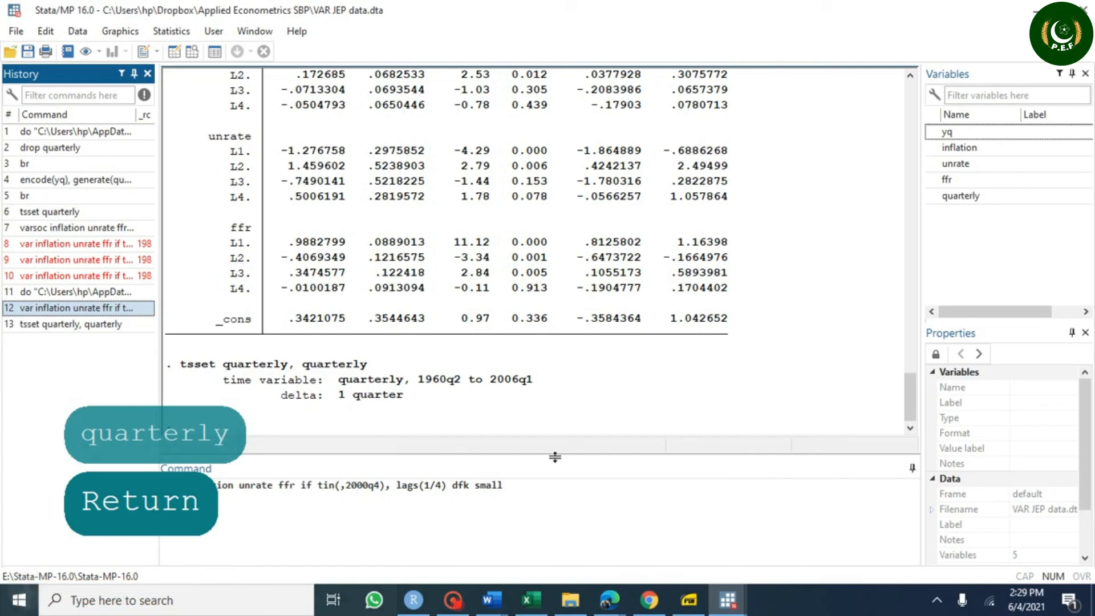
click(538, 489)
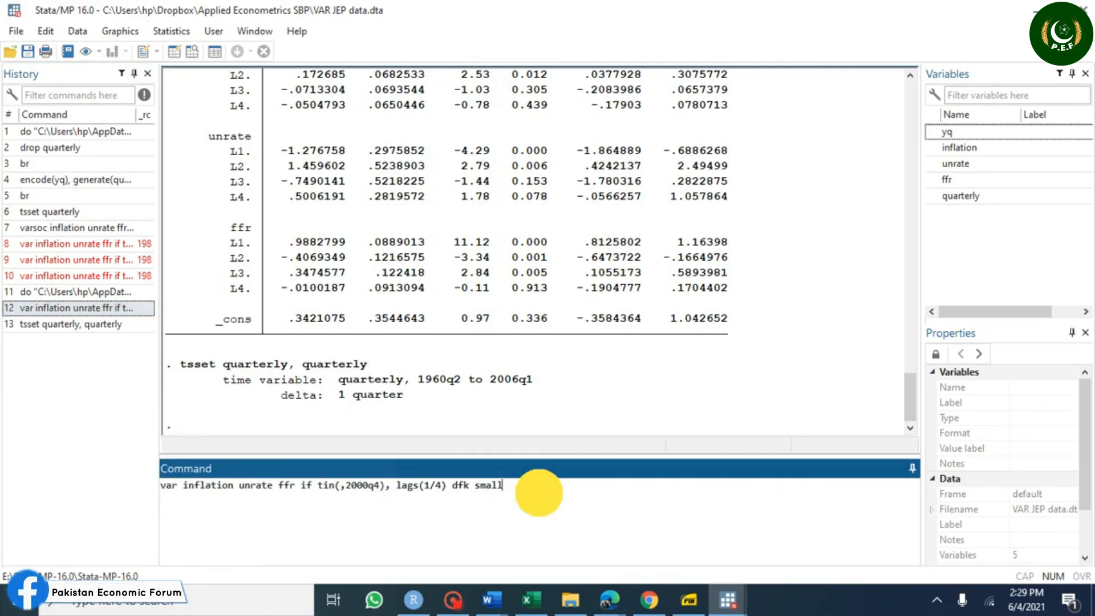
key(Return)
key(Return)
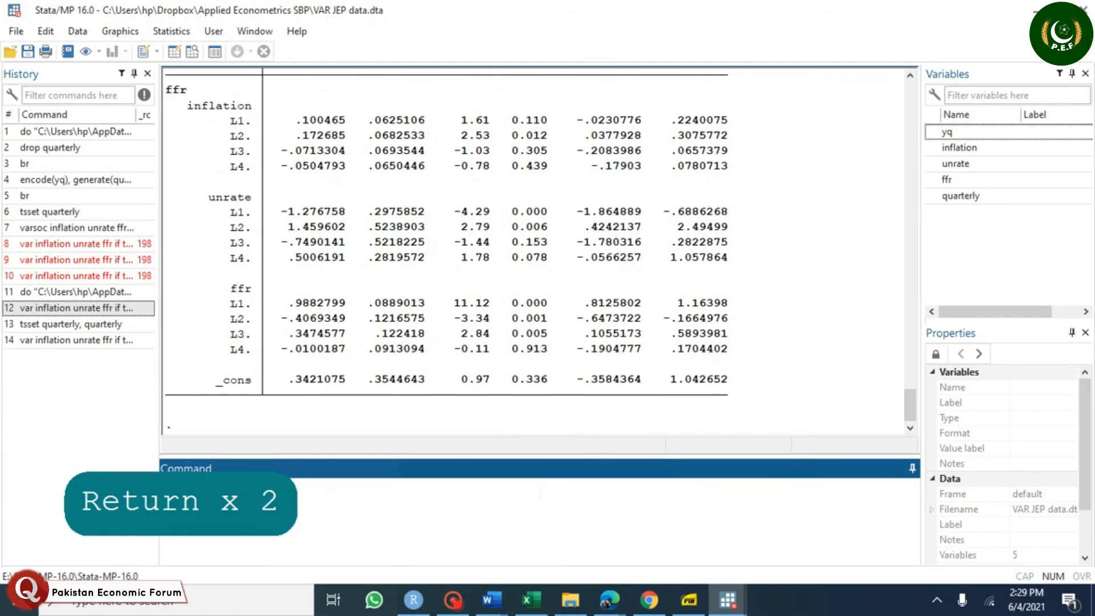
Step: Quietly estimate the VAR of inflation, unrate and ffr if tin(,2000q1) with lags(1/4), dfk and small
key(ctrl+v)
key(shift+F9)
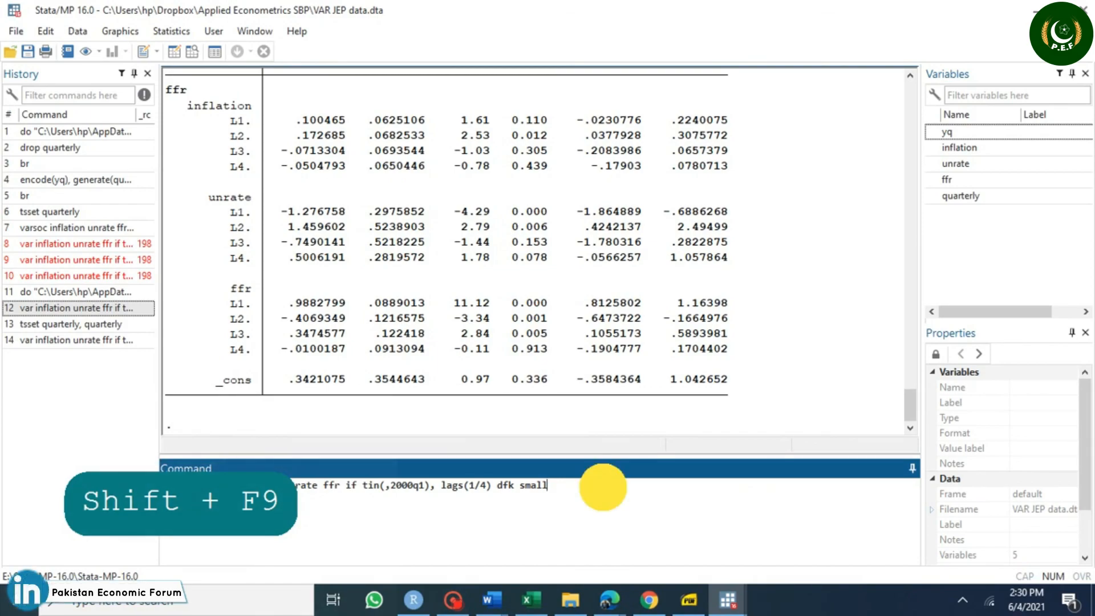
key(Return)
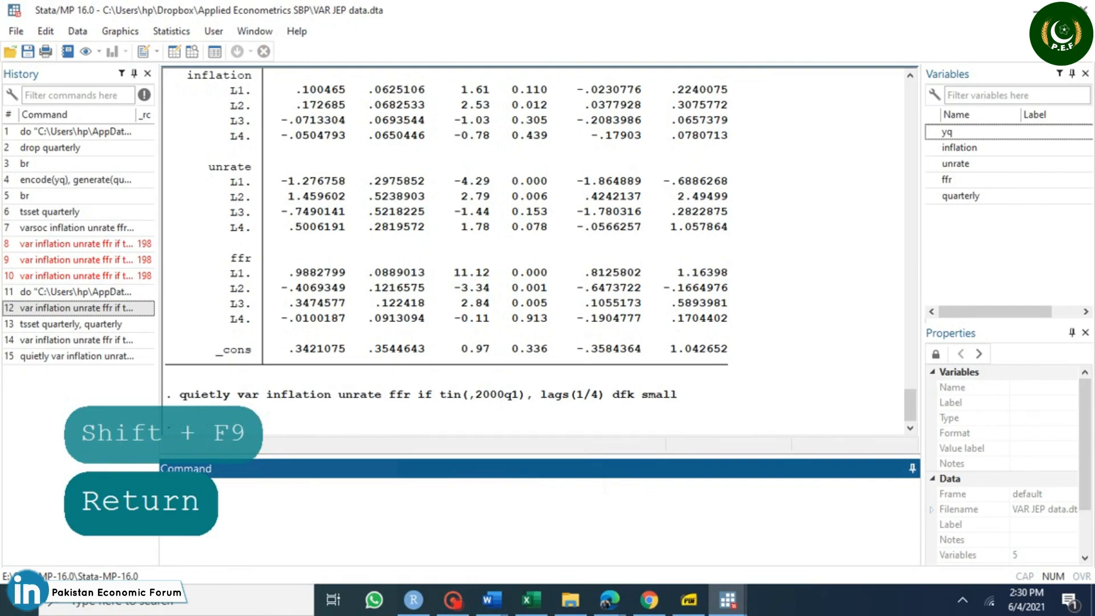
Step: Run the Granger causality Wald tests on the estimated VAR with vargranger
text(vargra)
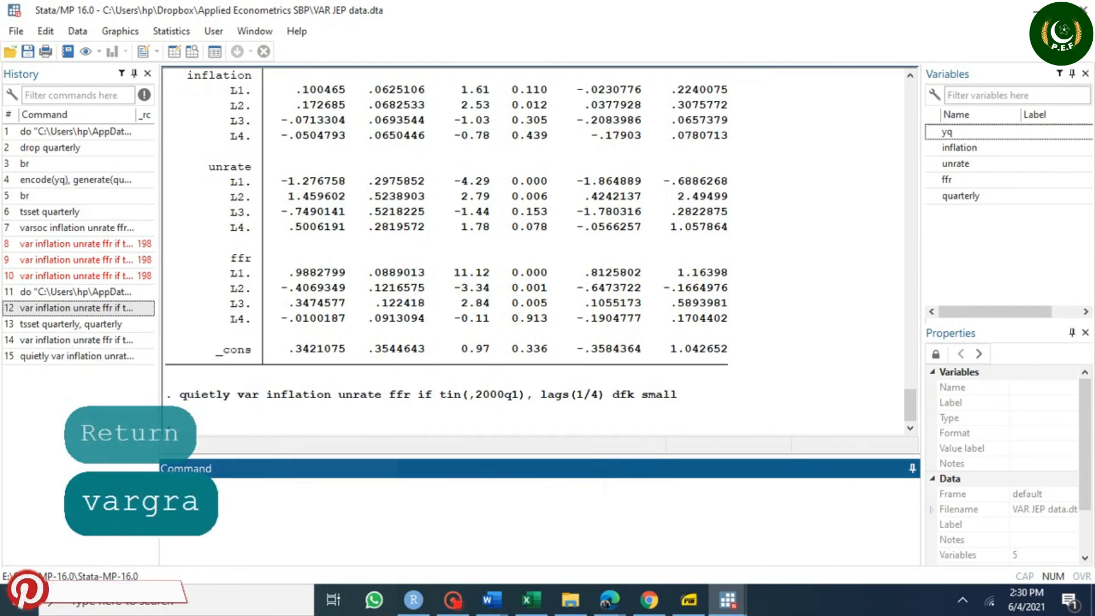
text(nger)
key(Return)
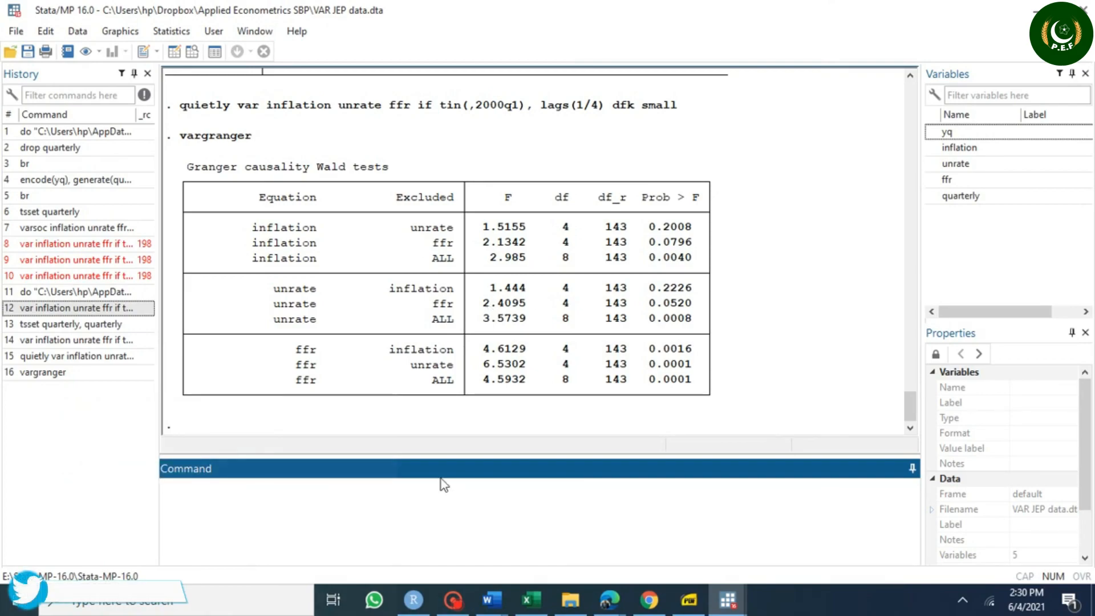
Step: Check the eigenvalue stability condition of the estimated VAR with varstable
click(436, 503)
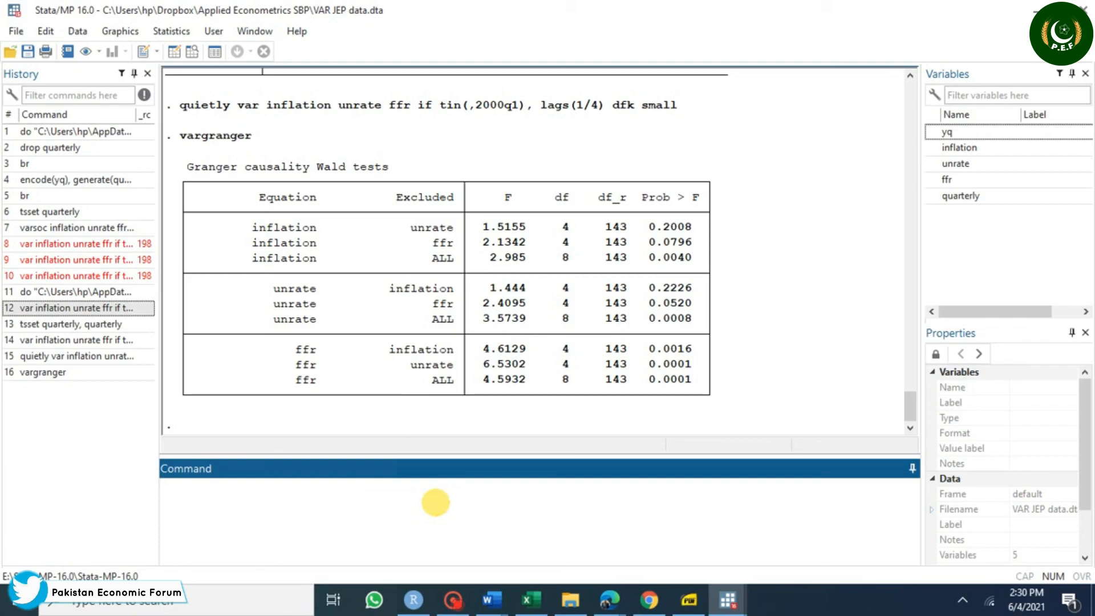
text(v)
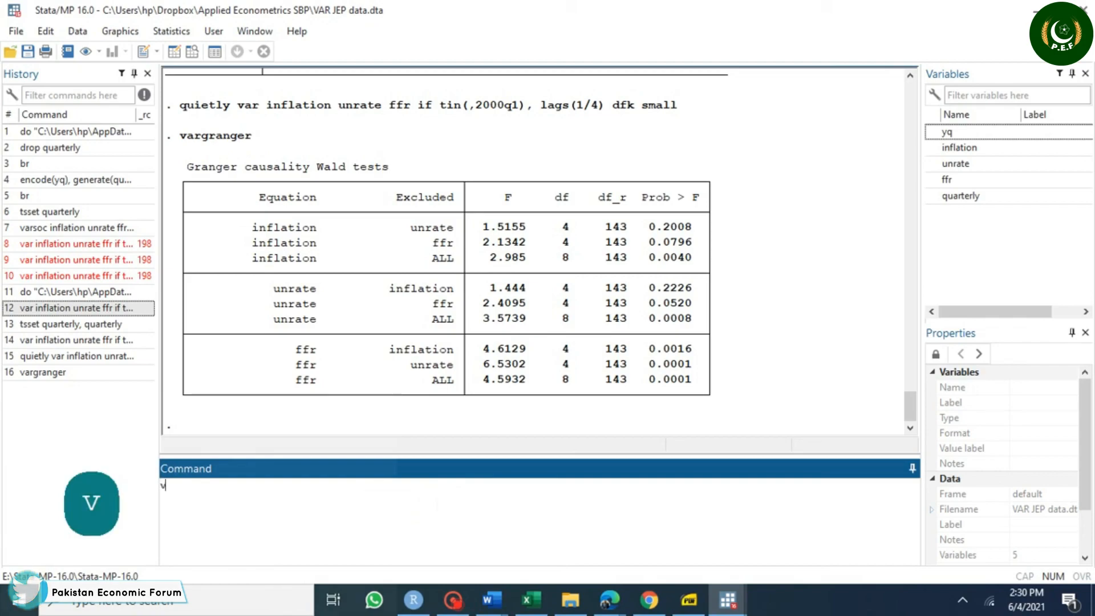
text(arsyt)
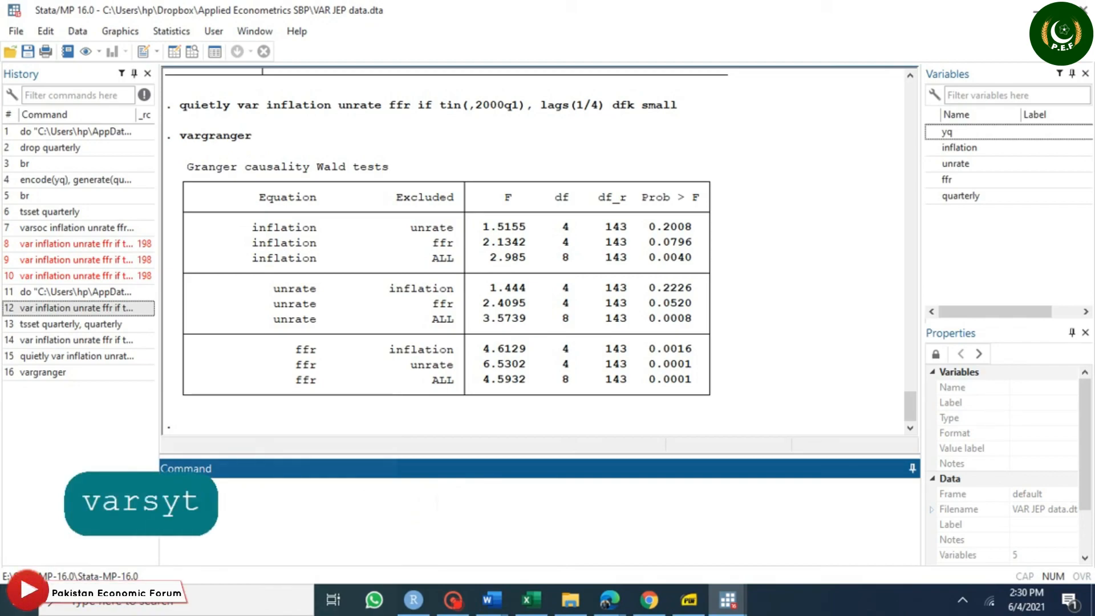
key(BackSpace)
key(BackSpace)
text(table)
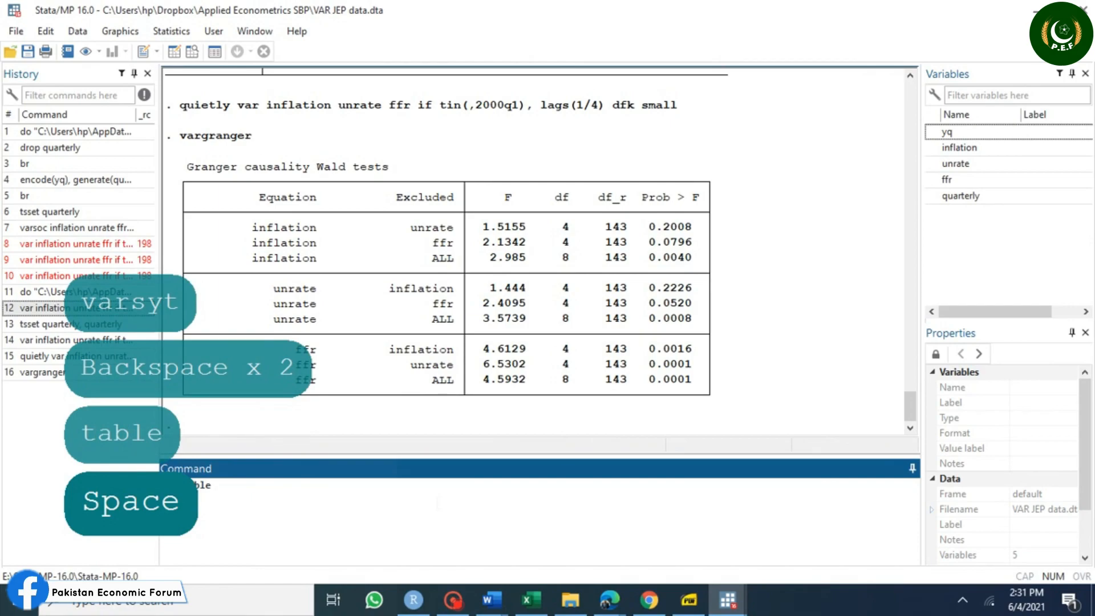
key(Return)
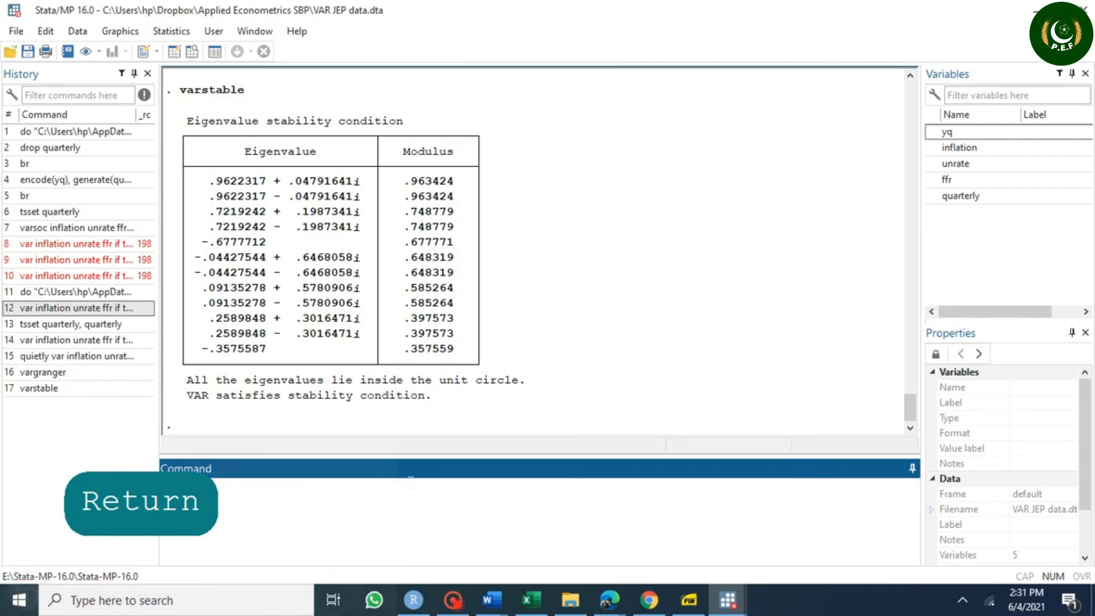
Step: Quietly re-estimate the earlier VAR of inflation, unrate and ffr if tin(,2000q1) with lags(1/4), dfk and small
key(shift+F9)
key(shift+F9)
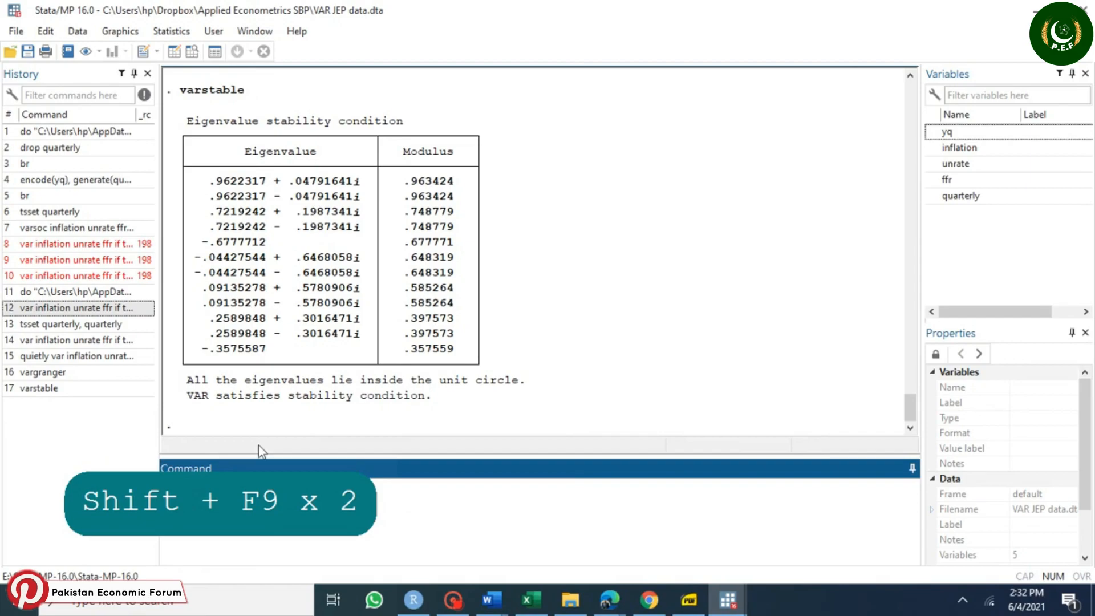
click(108, 359)
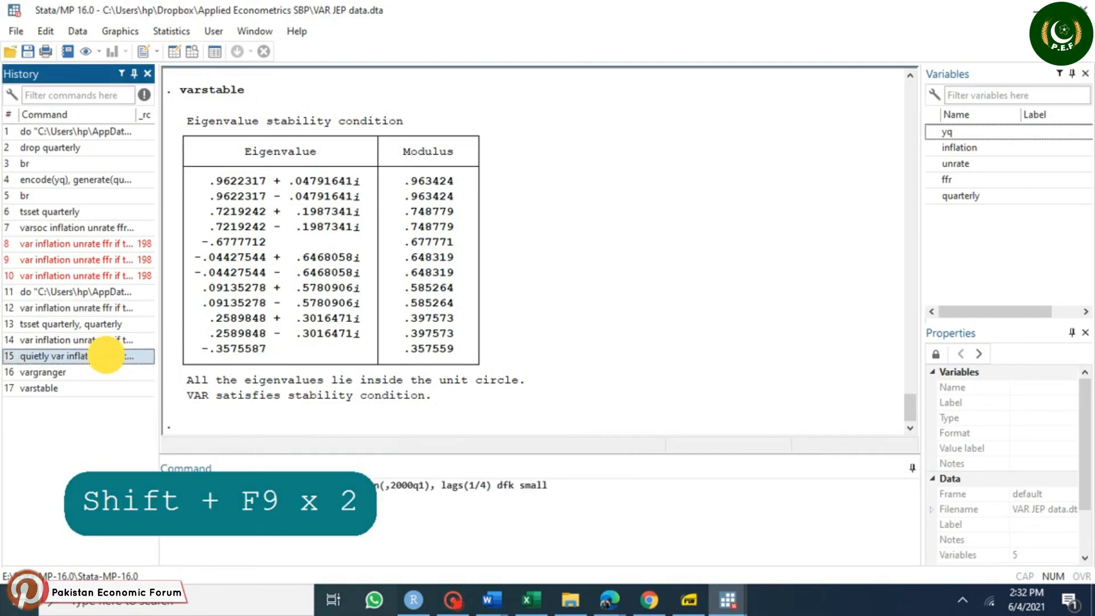
key(Return)
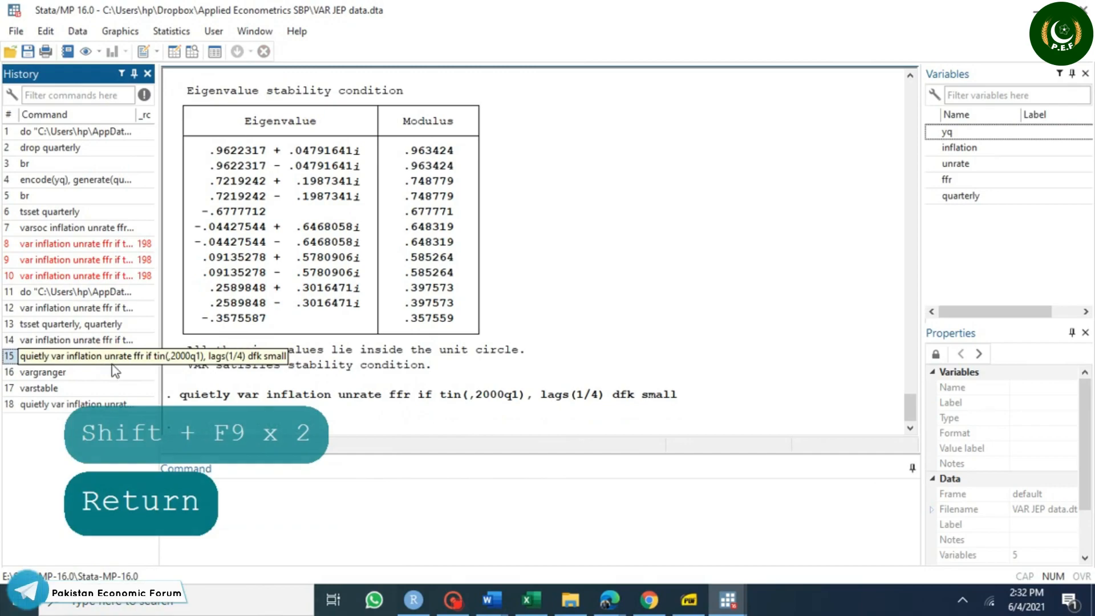
Step: Create IRF var1 with step(20), set(myirf) and replace, and graph oirf with inflation, unrate and ffr as both impulse and response
click(224, 499)
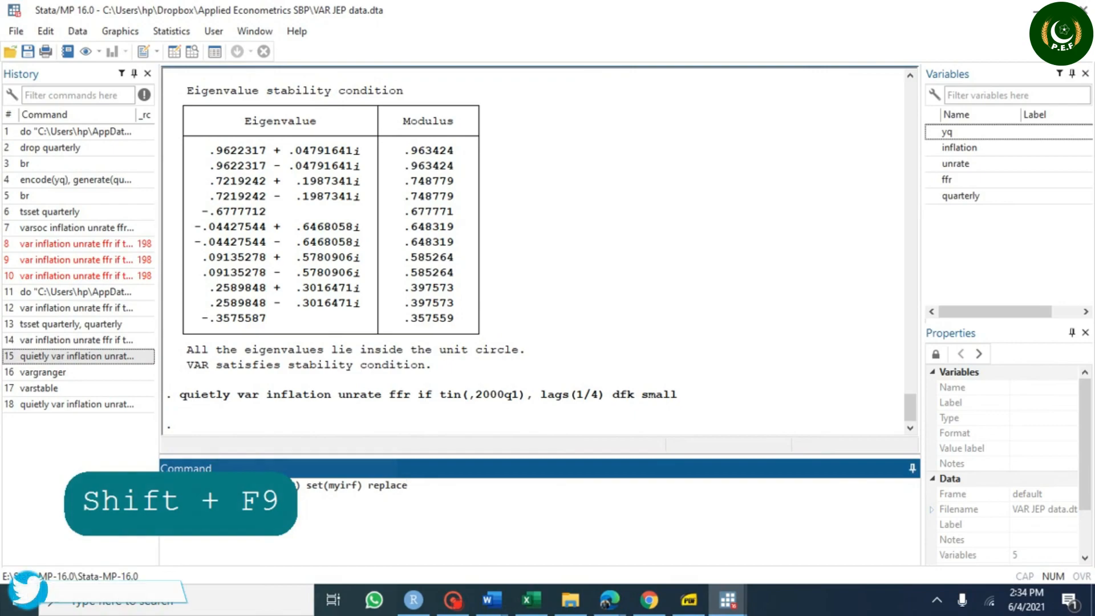
key(Return)
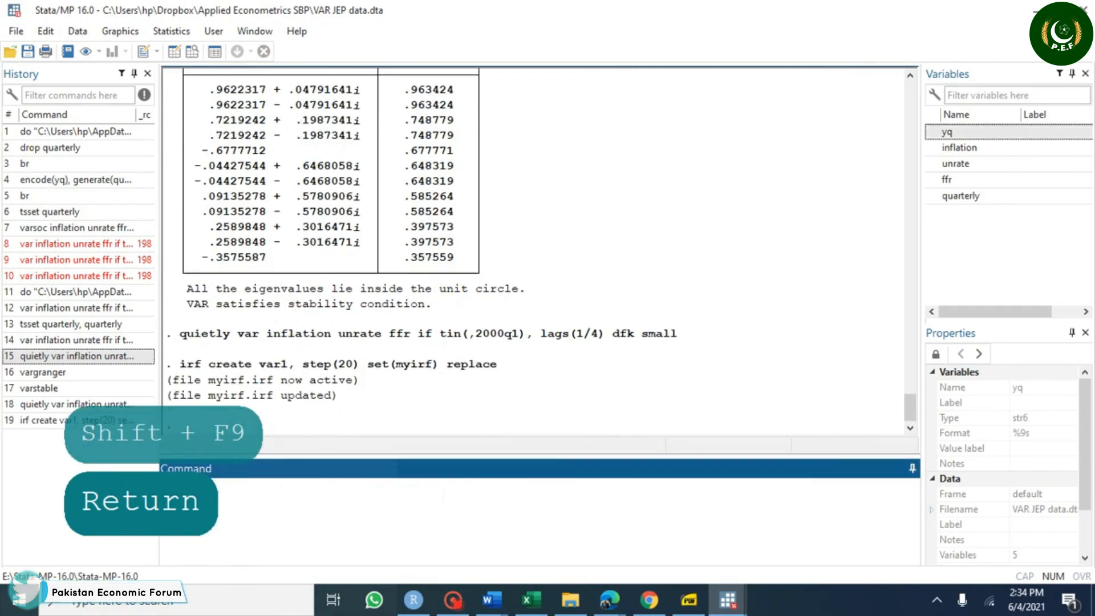
key(ctrl+v)
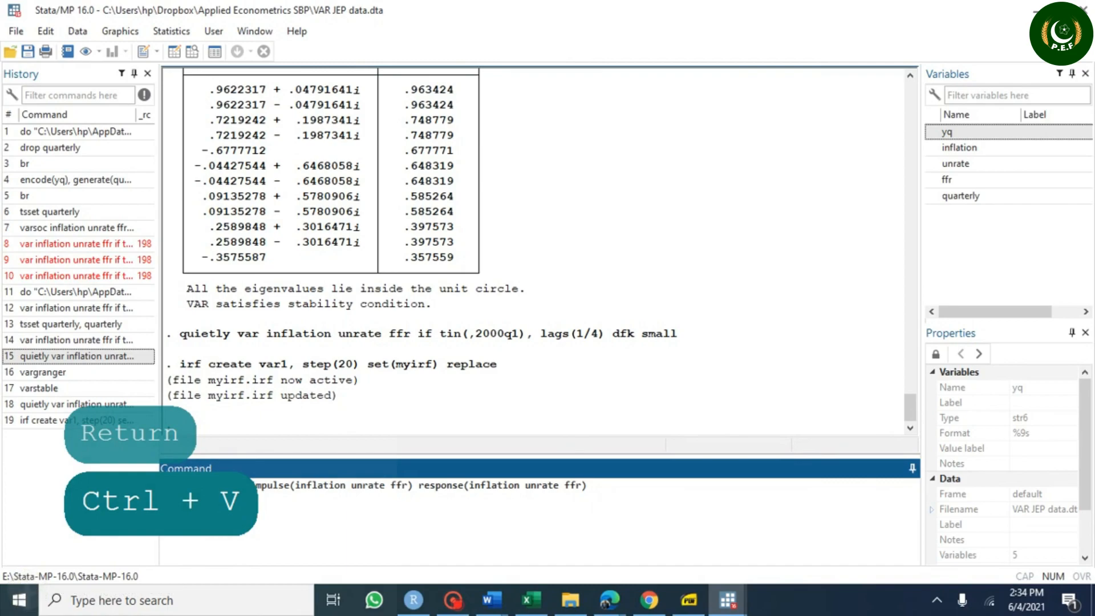
key(Return)
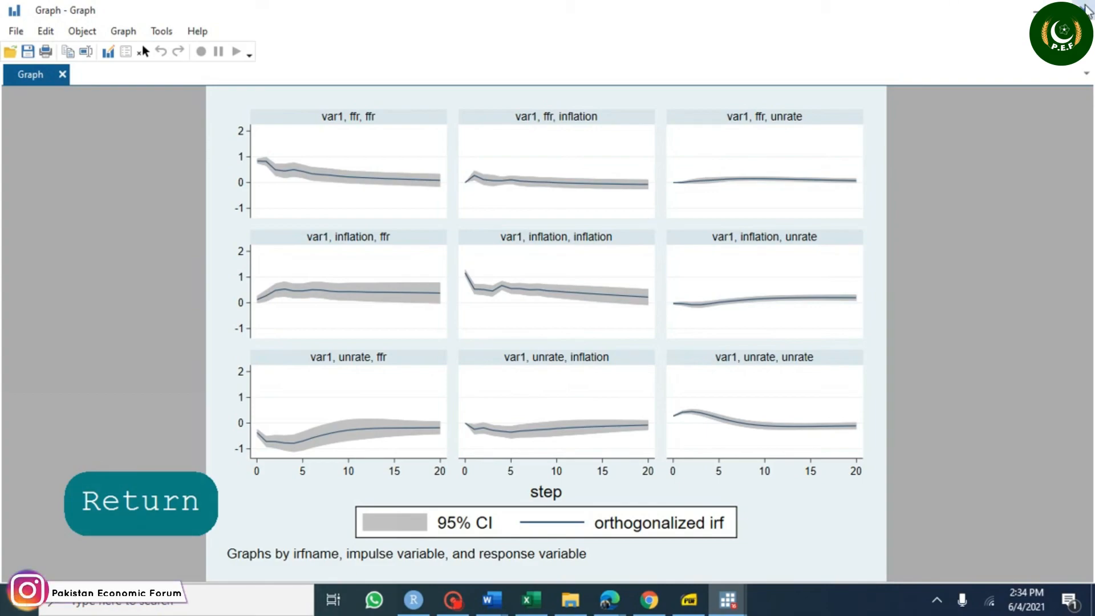
click(1087, 10)
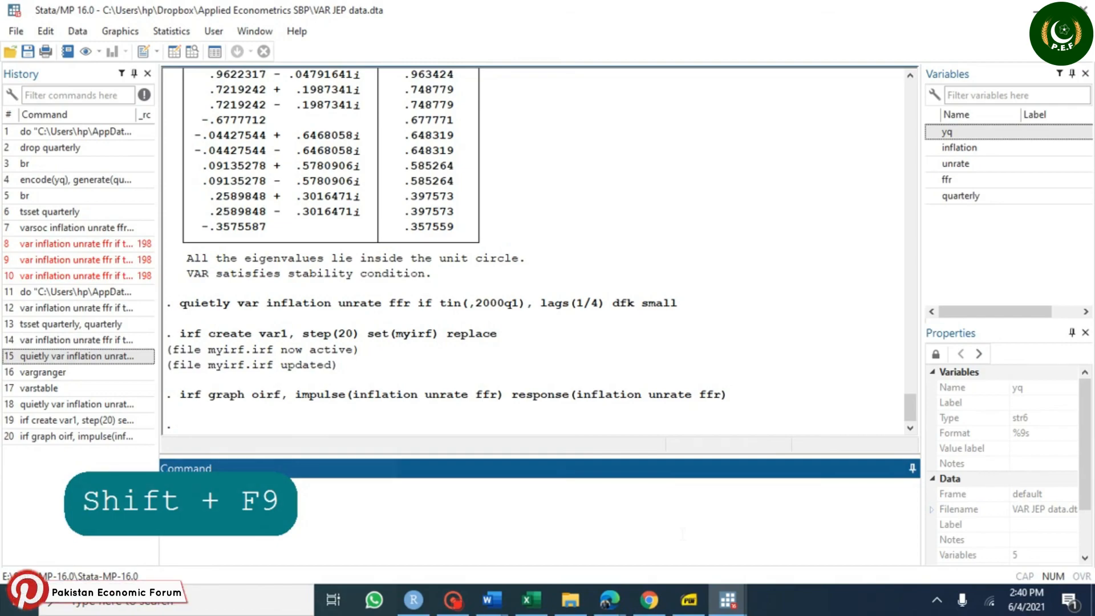
click(165, 30)
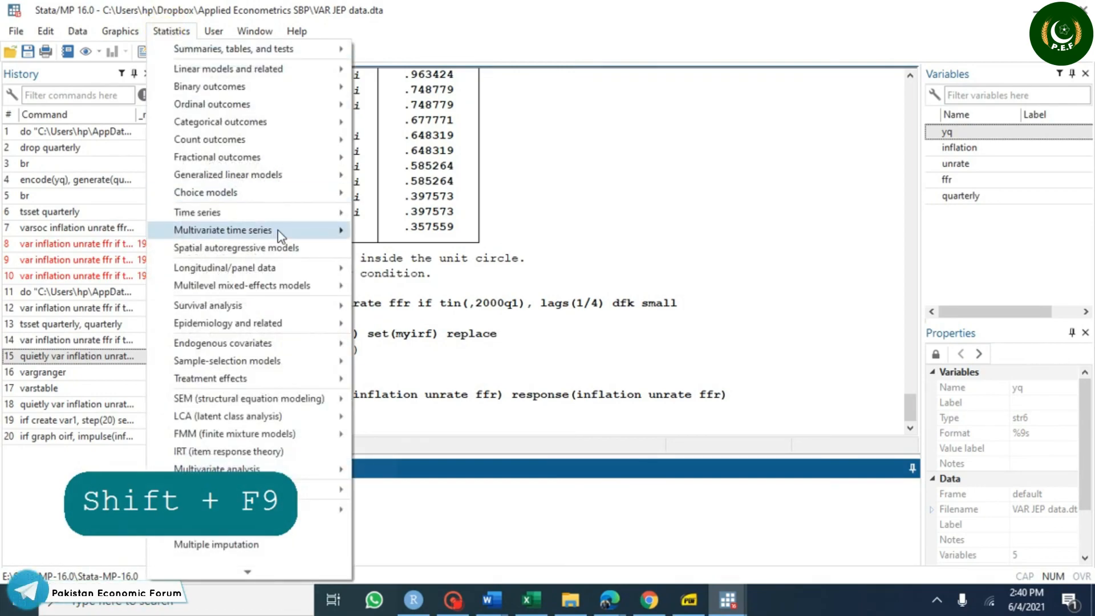
mouse_move(281, 234)
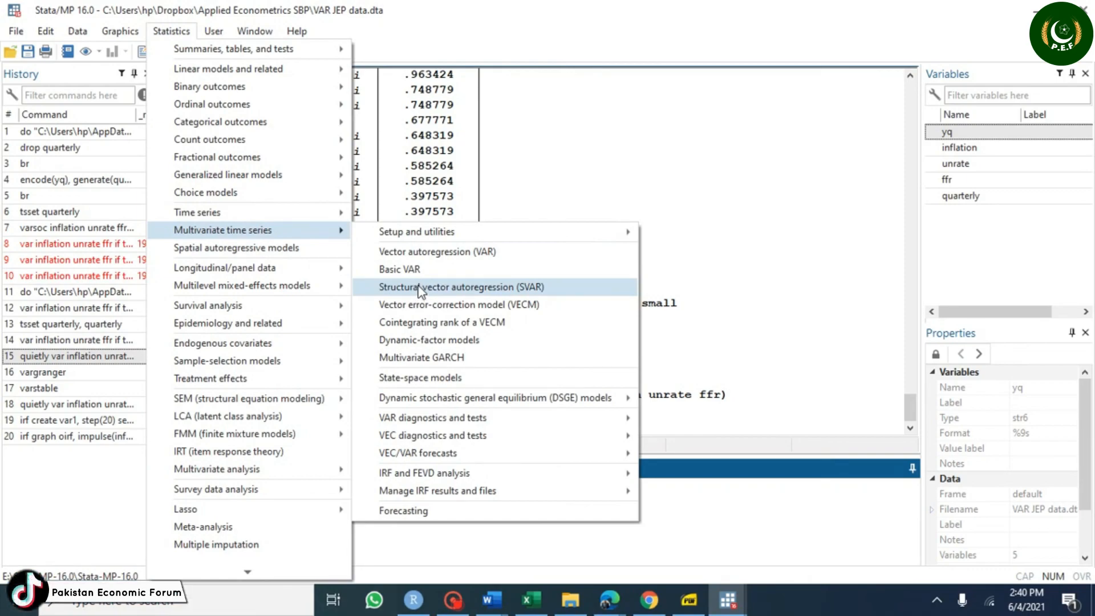
Step: Define the 3x3 constraint matrix with the command matrix A=(1,0,0\.,1,0\.,.,1)
click(706, 489)
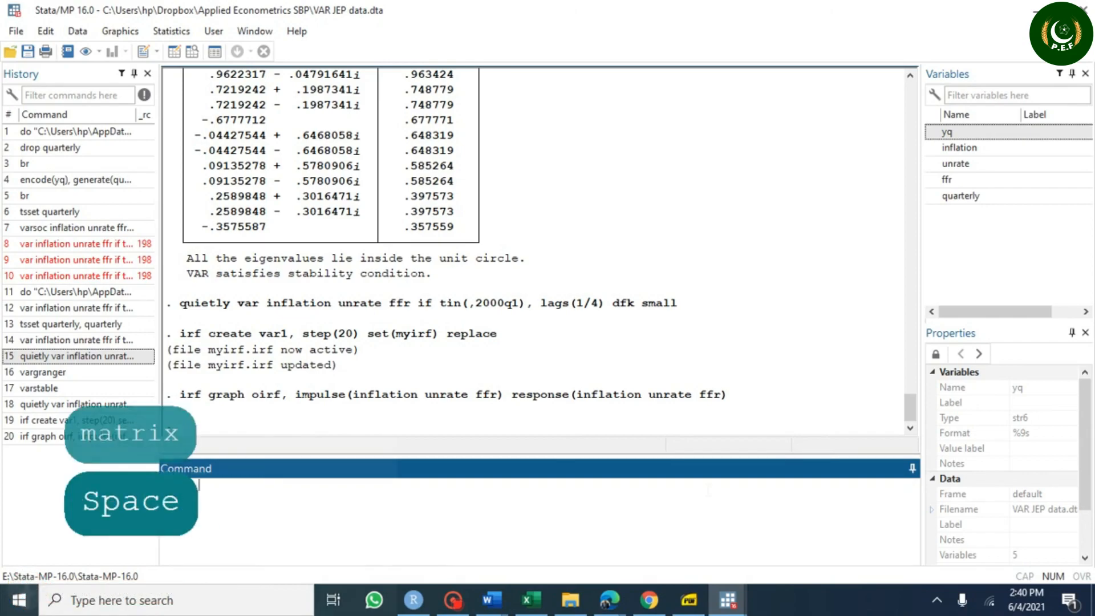
text(matrix A=)
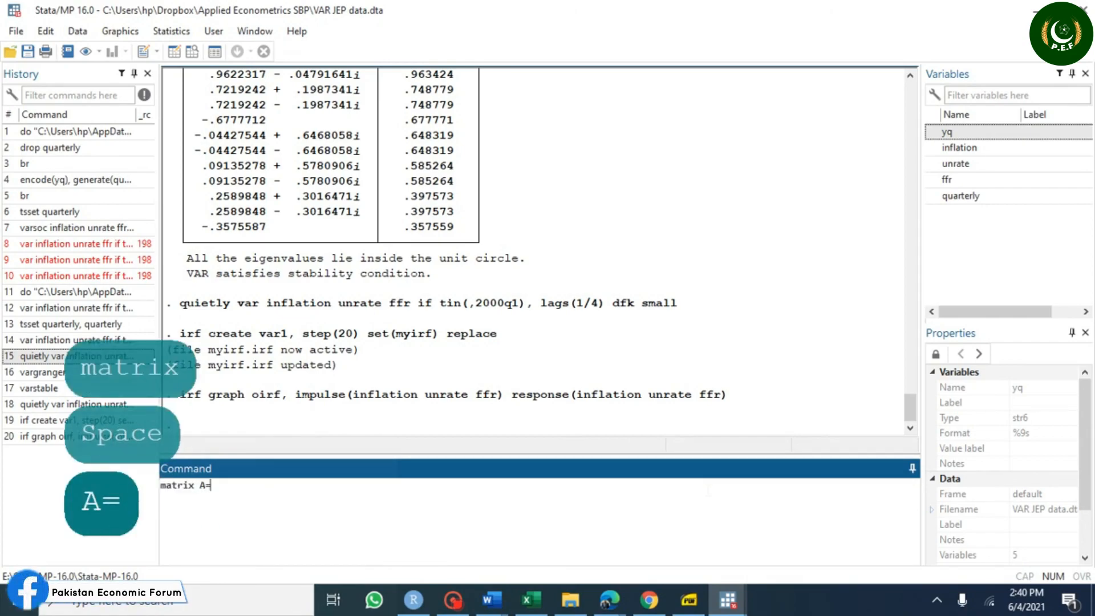
text(()
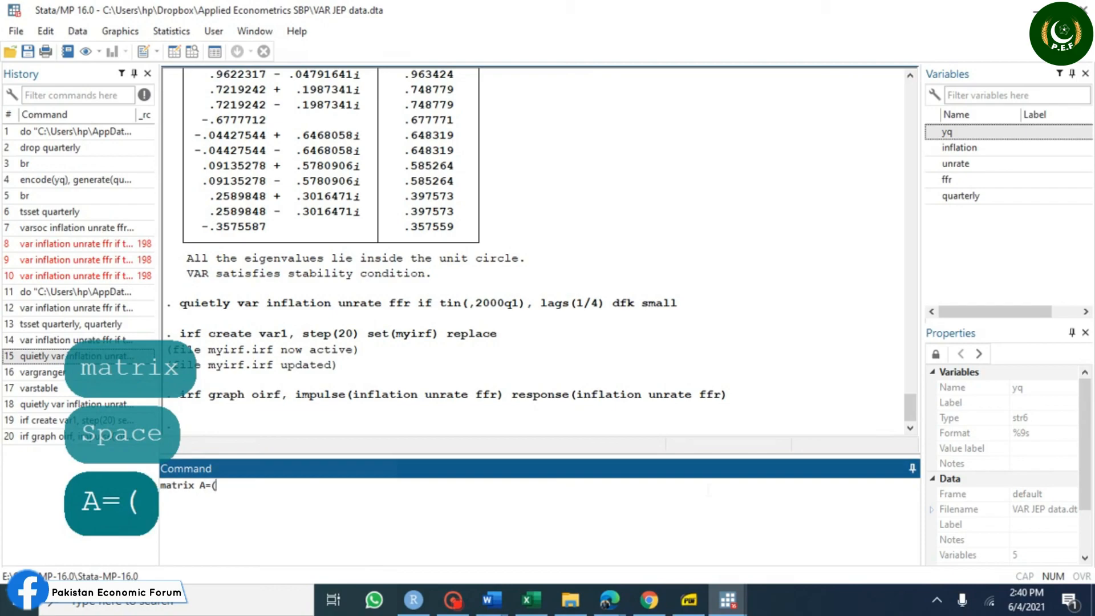
text(1,)
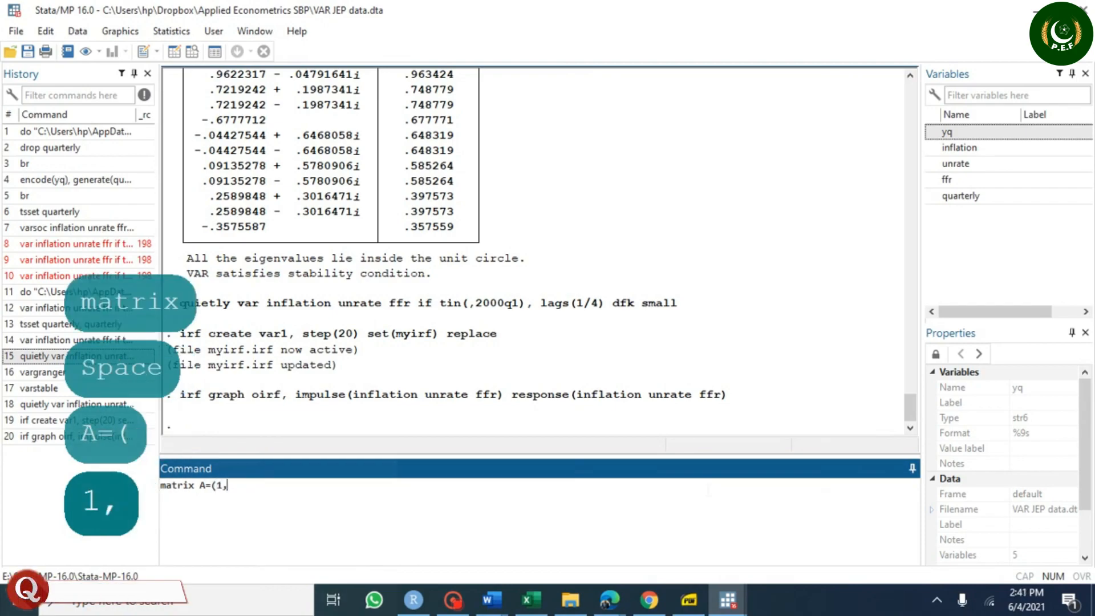
text(0,0)
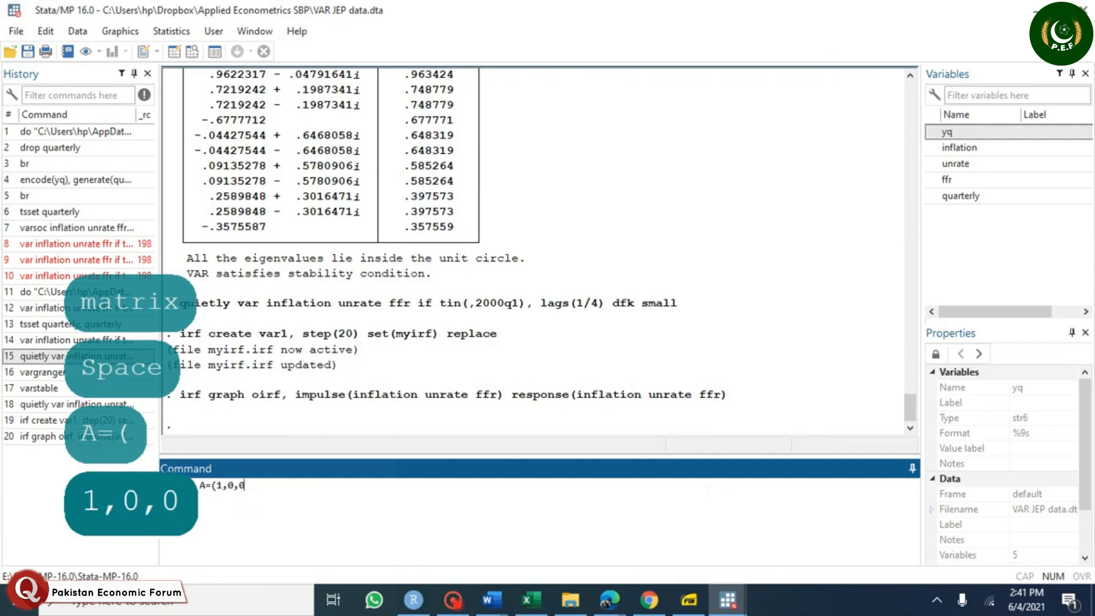
text())
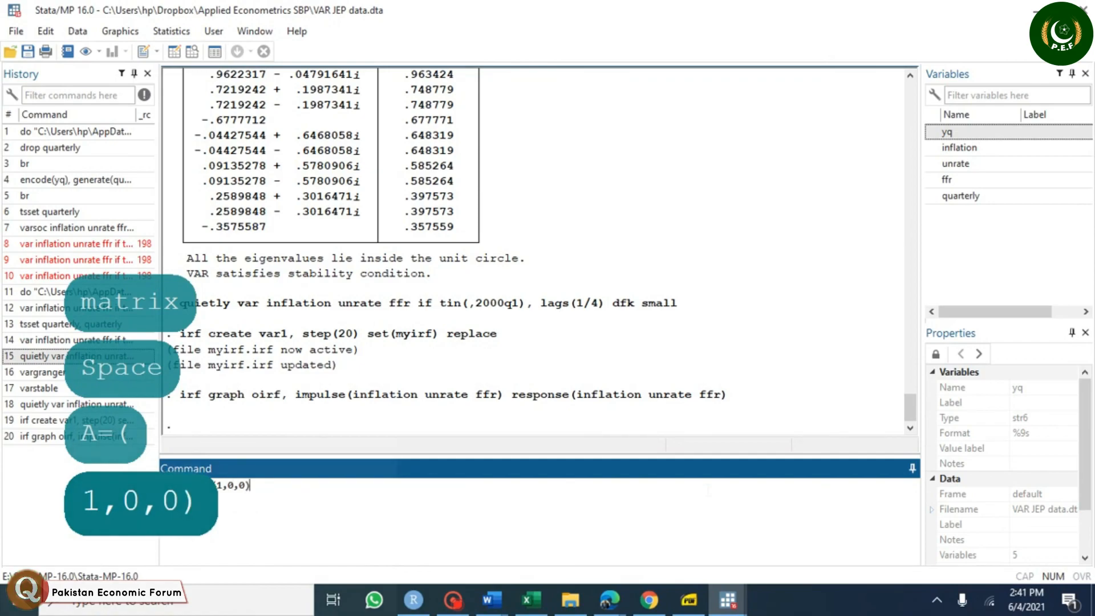
key(BackSpace)
key(BackSpace)
key(BackSpace)
key(BackSpace)
key(BackSpace)
key(BackSpace)
key(BackSpace)
key(BackSpace)
key(BackSpace)
key(BackSpace)
key(BackSpace)
key(BackSpace)
key(BackSpace)
key(BackSpace)
key(BackSpace)
key(BackSpace)
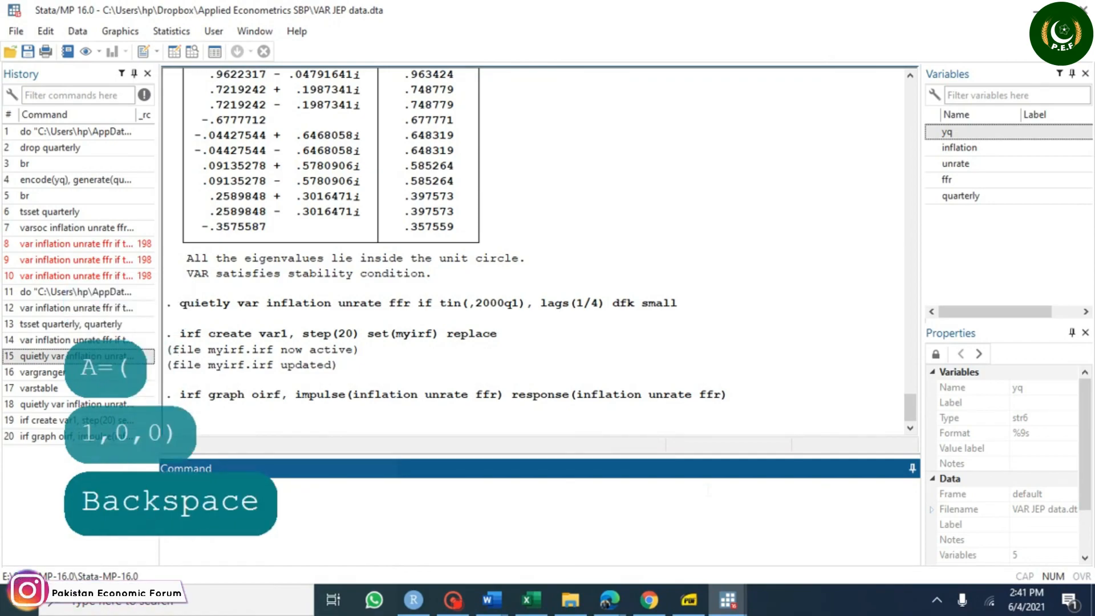
text(\)
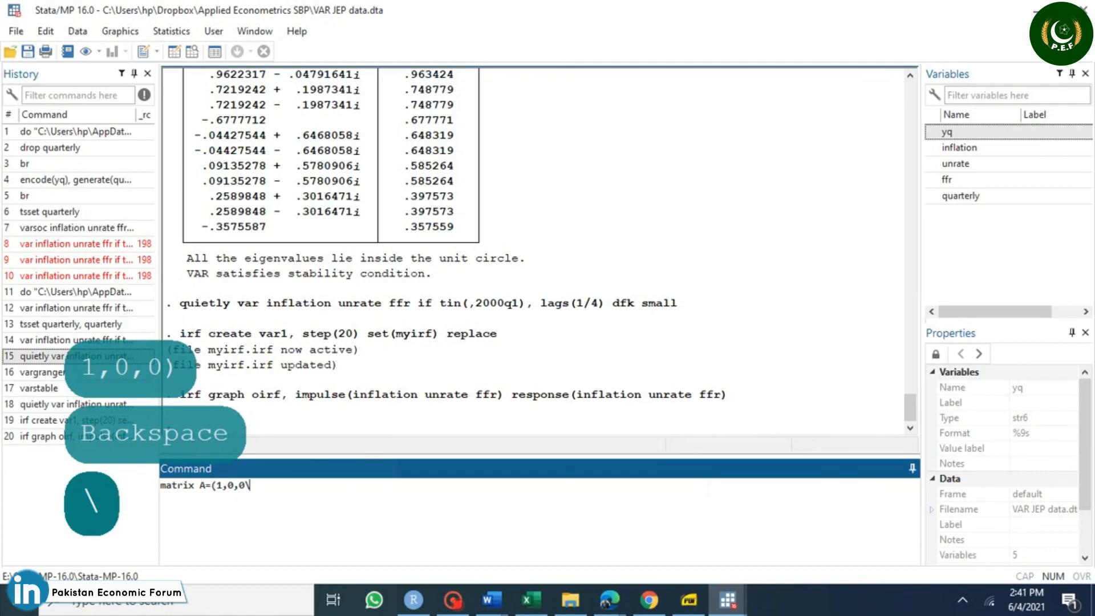
text(.,)
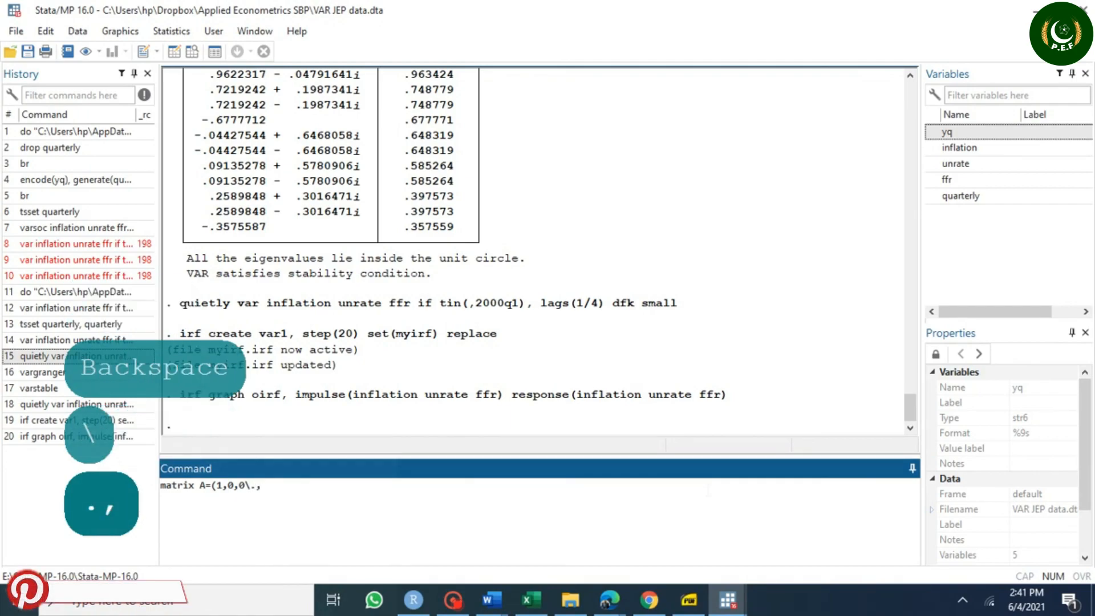
text(1,)
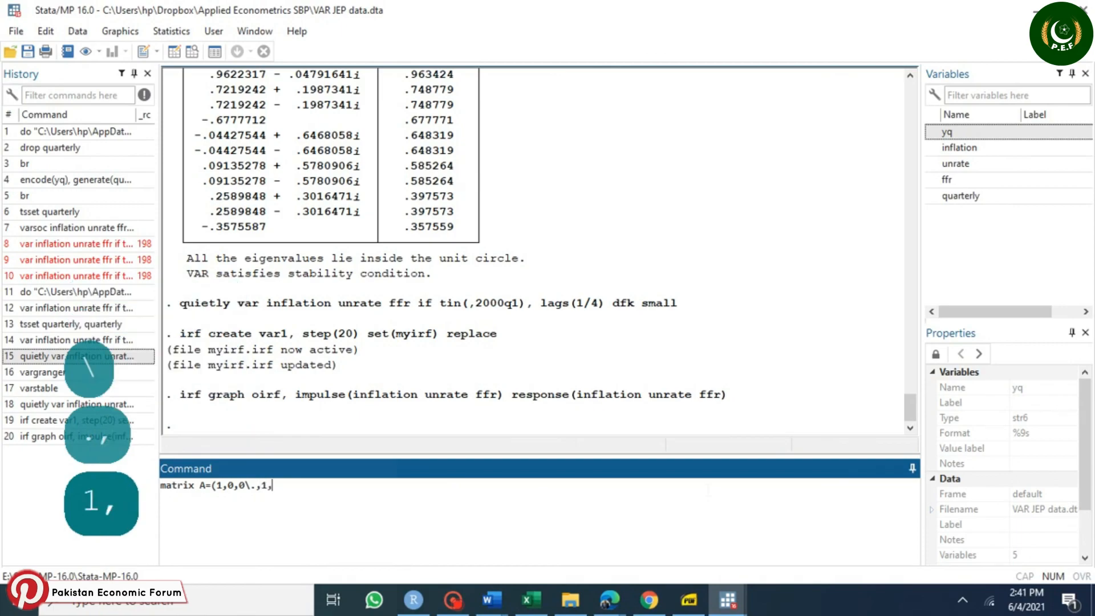
text(0)
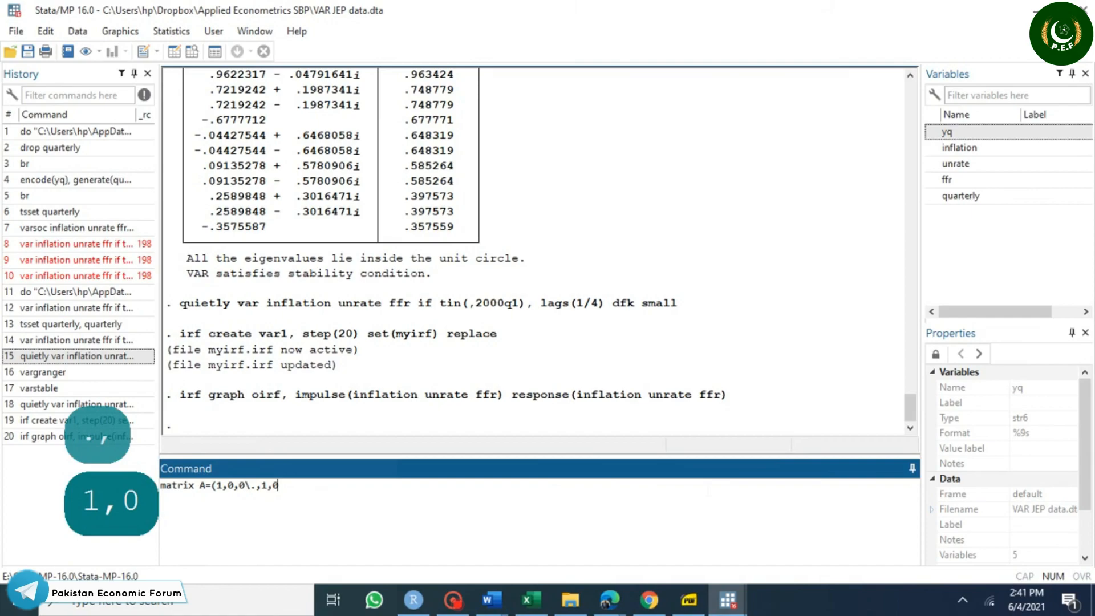
text(\.)
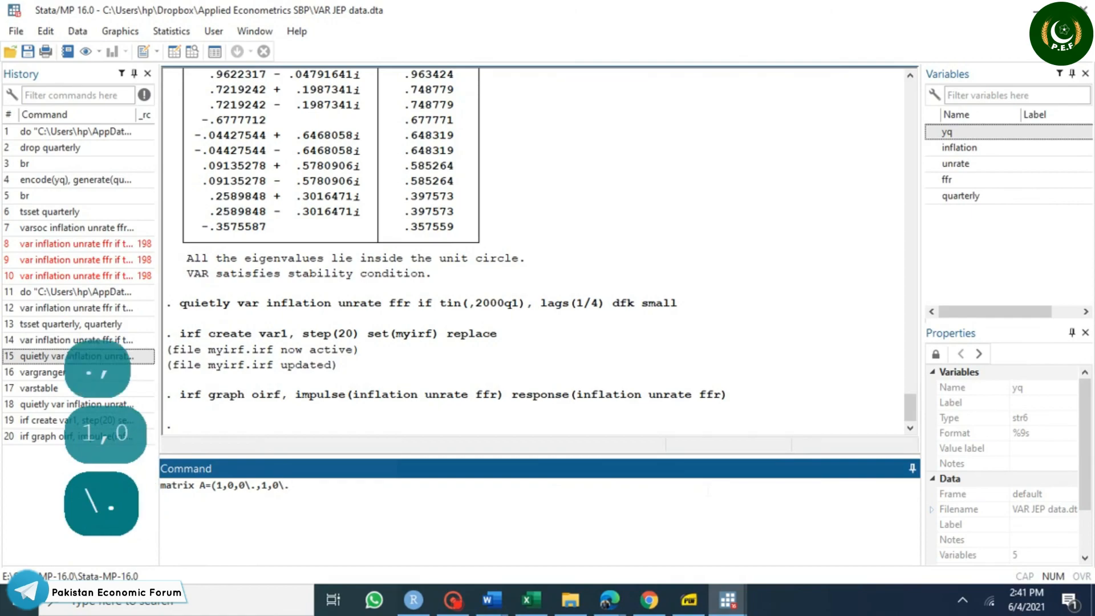
text(,.)
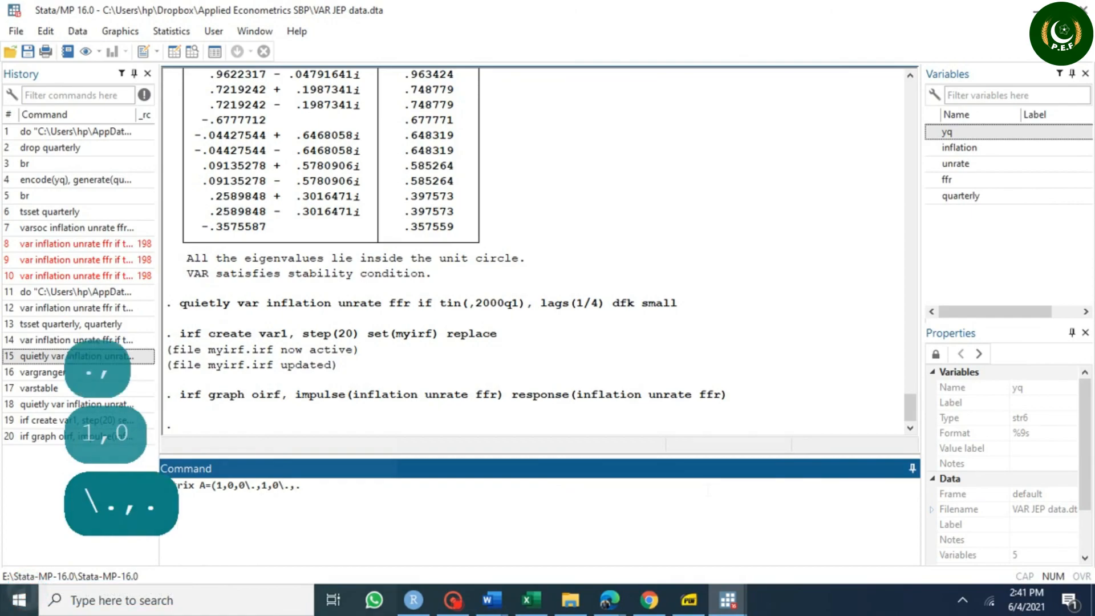
text(,1)
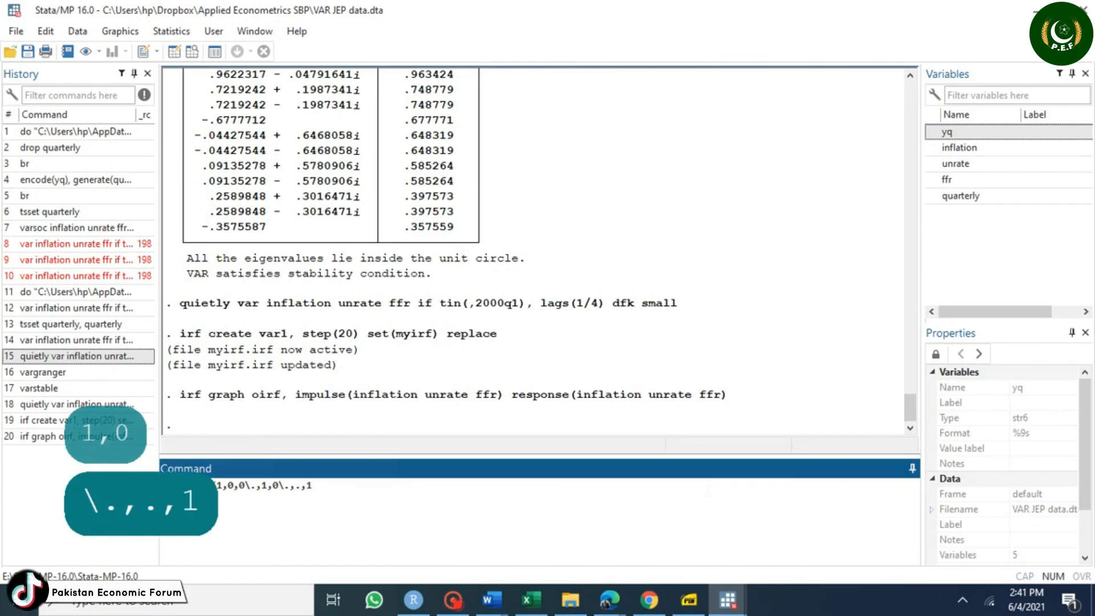
text())
key(Return)
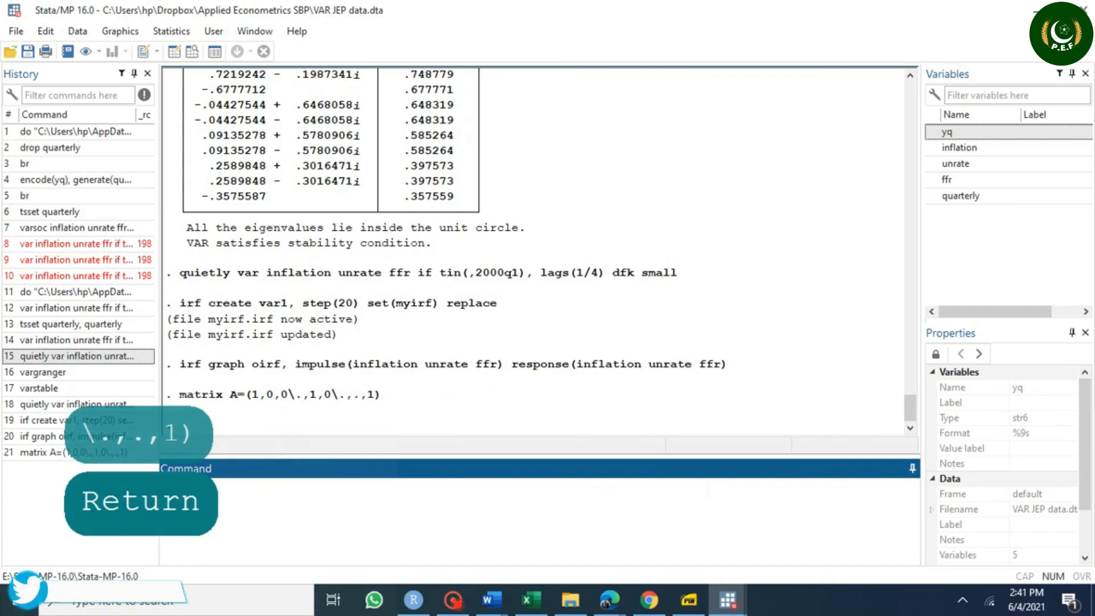
Step: Display matrix A with matrix list A and highlight the values in its first row
text(matrix )
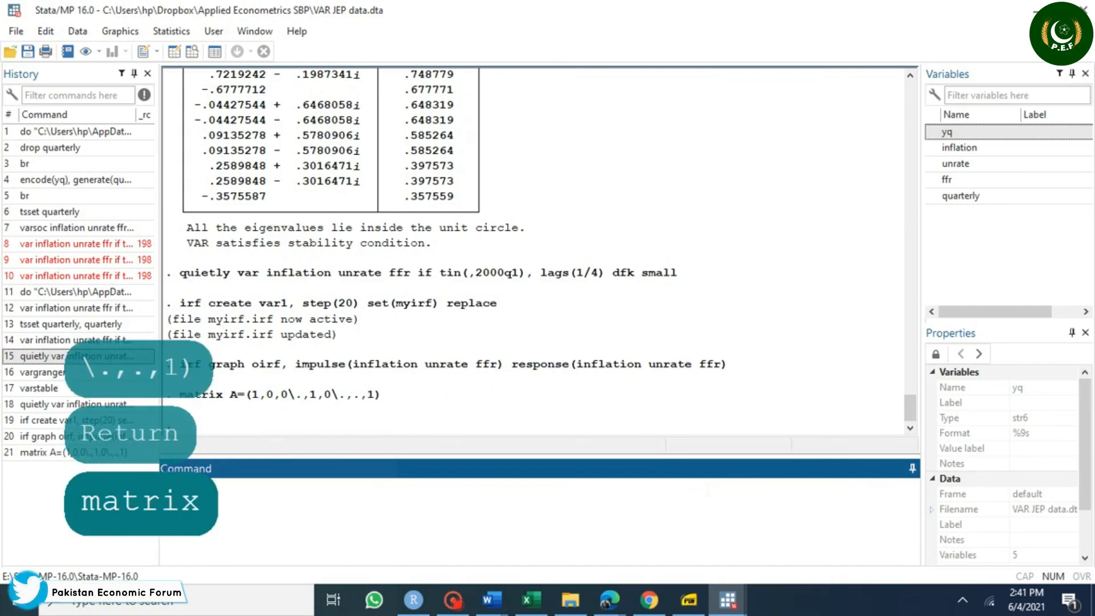
text(list A)
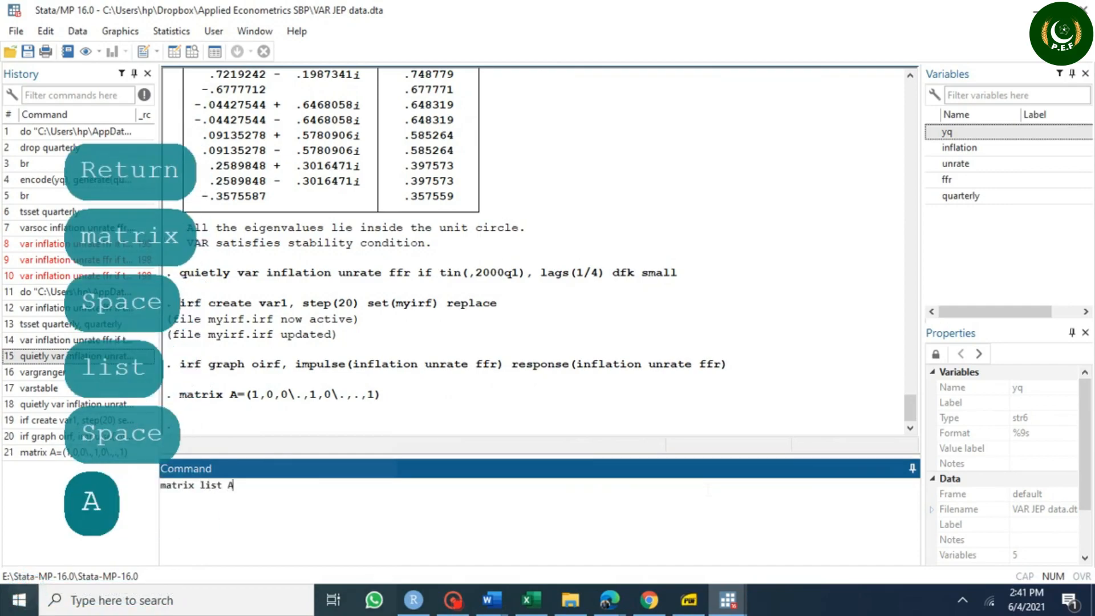
key(Return)
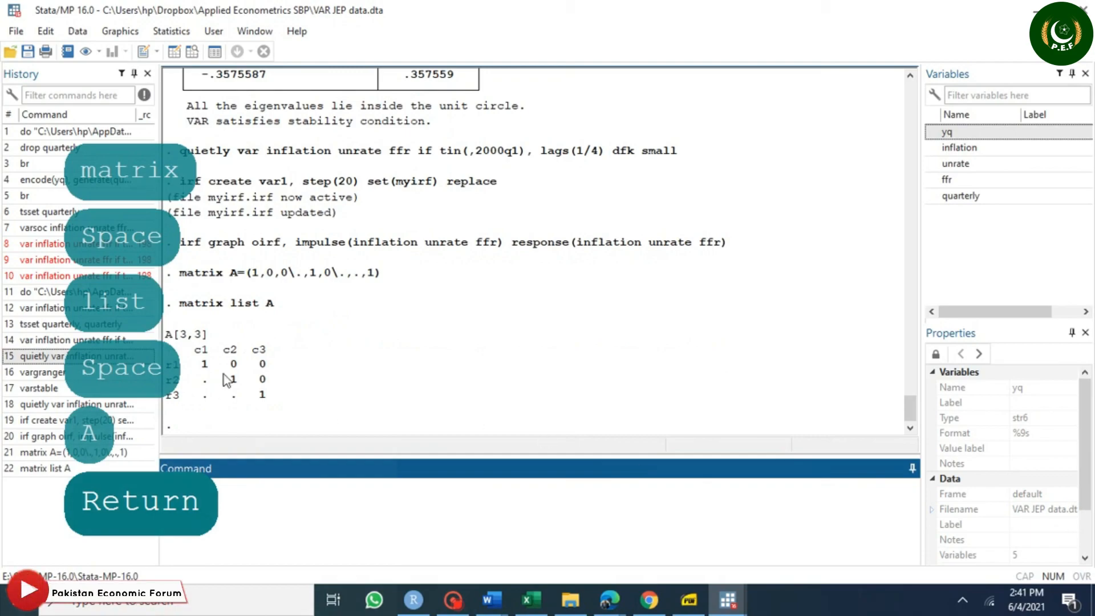
drag(200, 375, 266, 368)
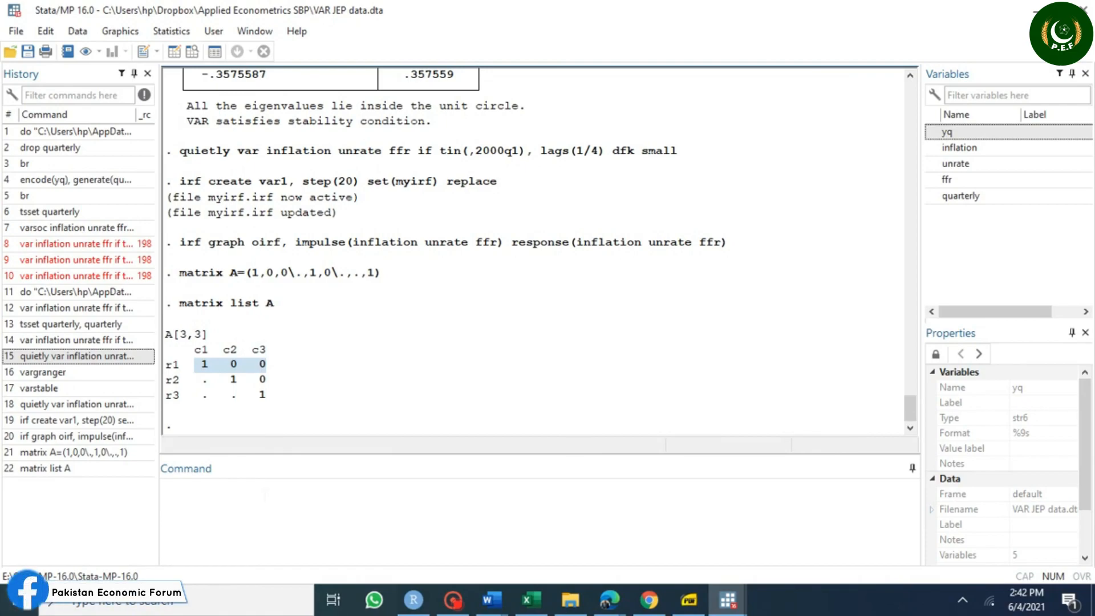
Step: Define the second 3x3 constraint matrix with the command matrix B=(.,0,0\0,.,0\0,0,1)
click(262, 492)
text(matr)
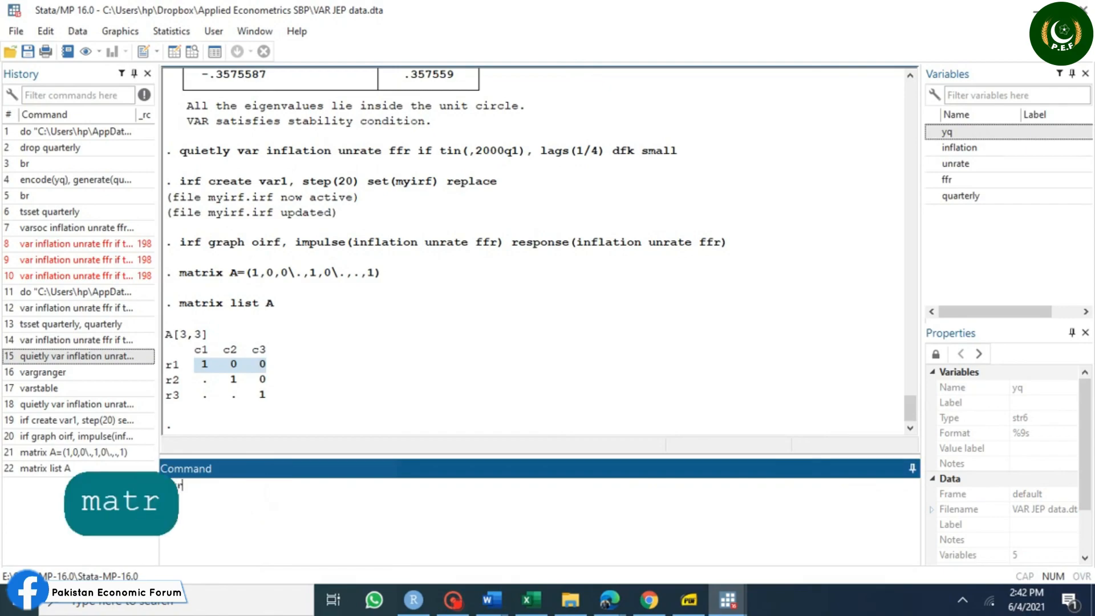
text(ix B=)
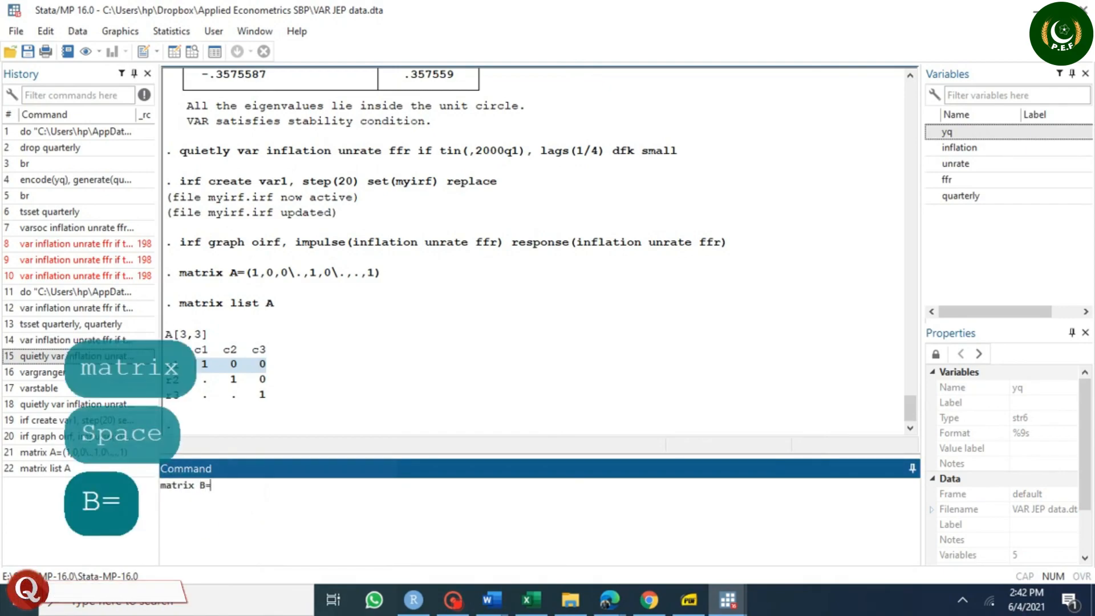
text(()
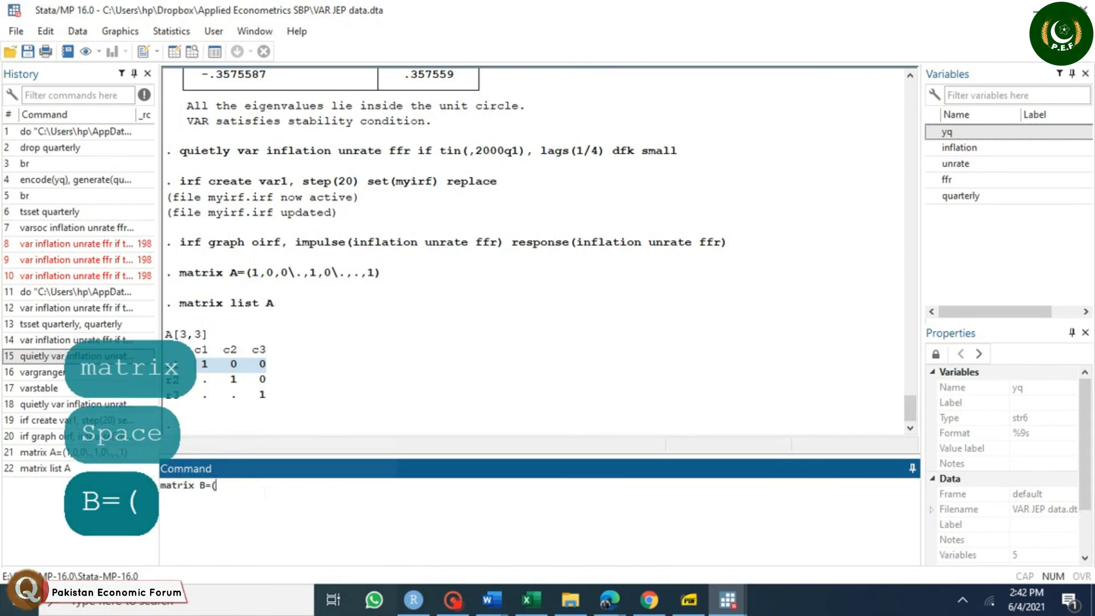
text(.,)
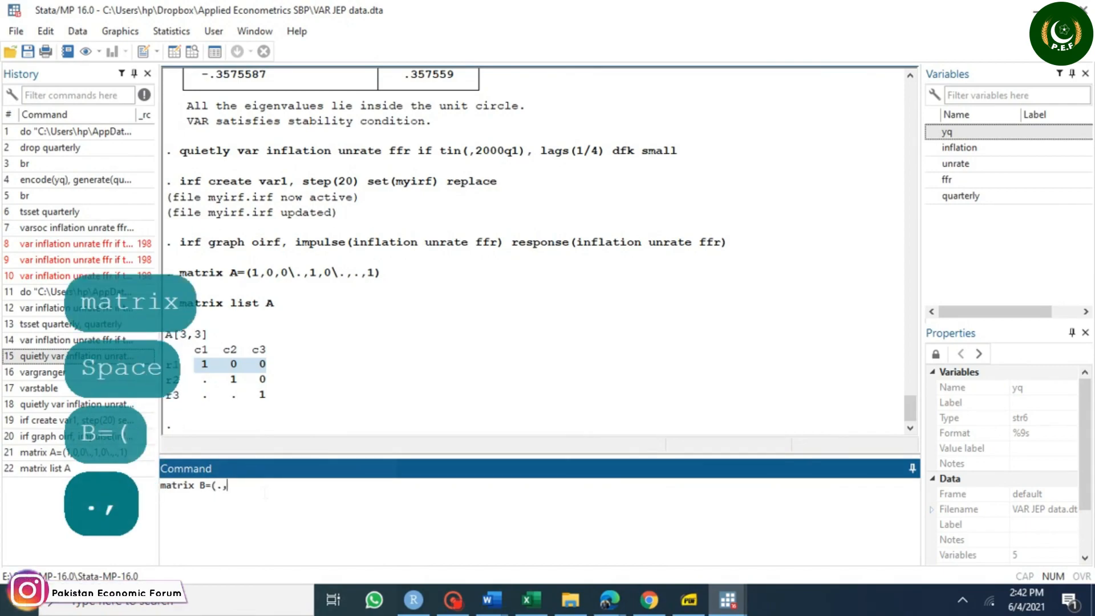
text(0,0)
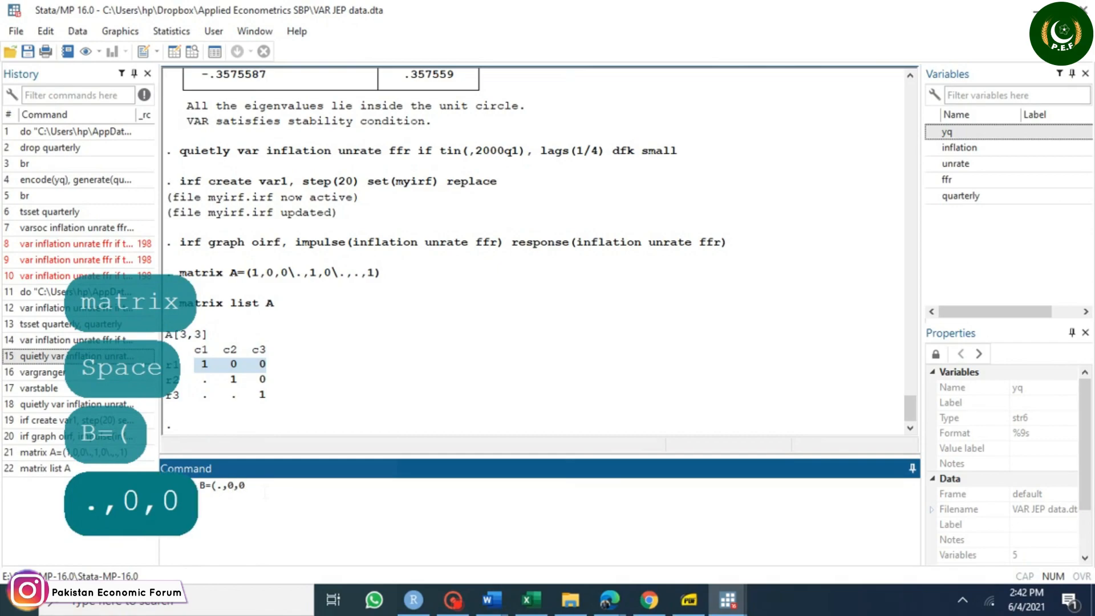
text(\)
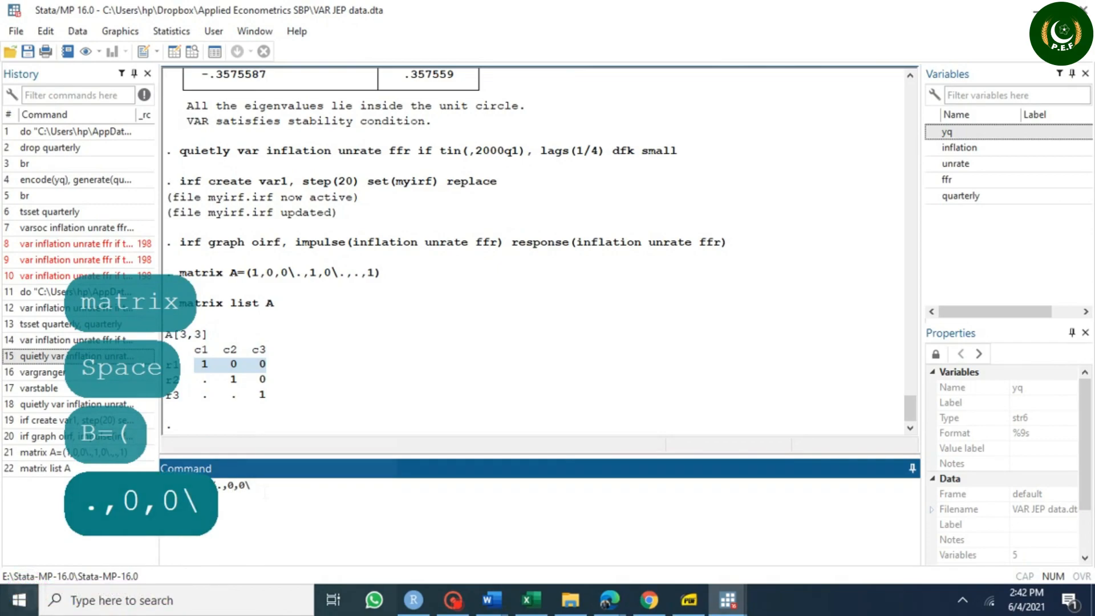
text(0,.,)
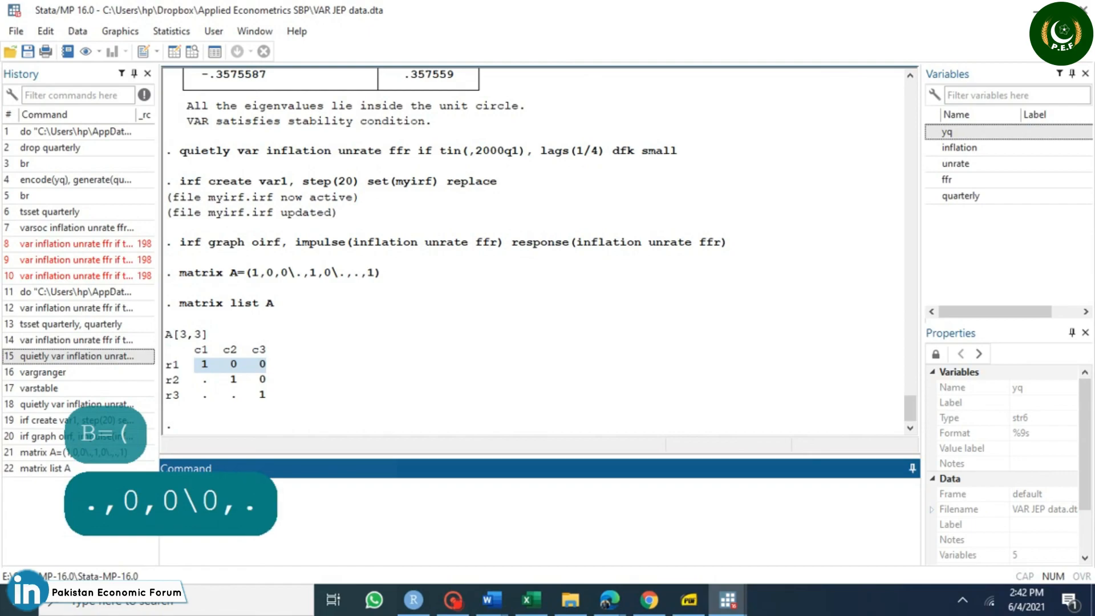
text(0)
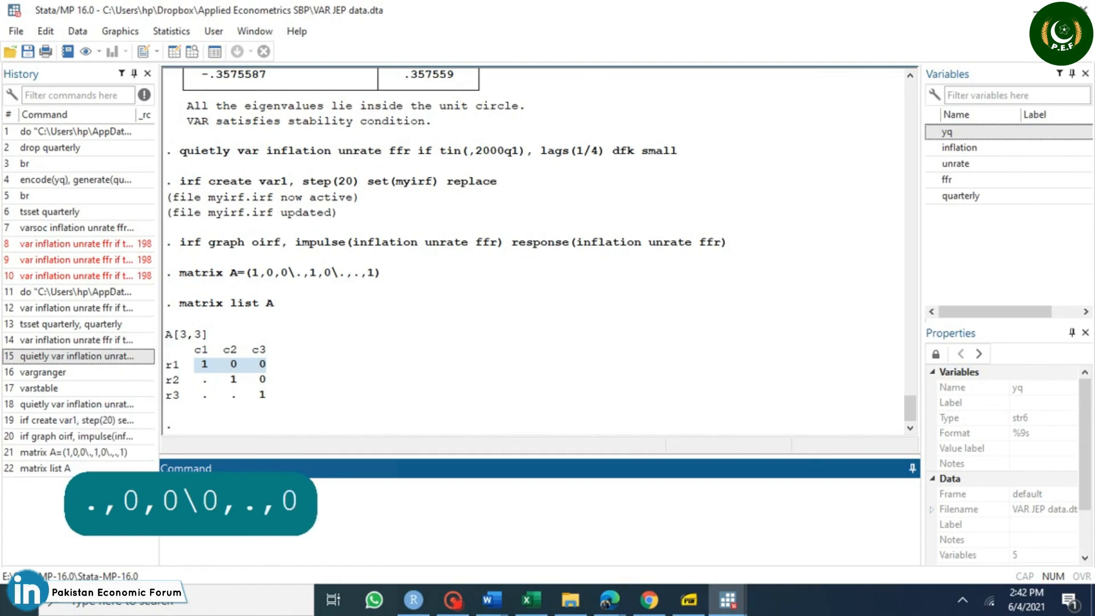
text(\0)
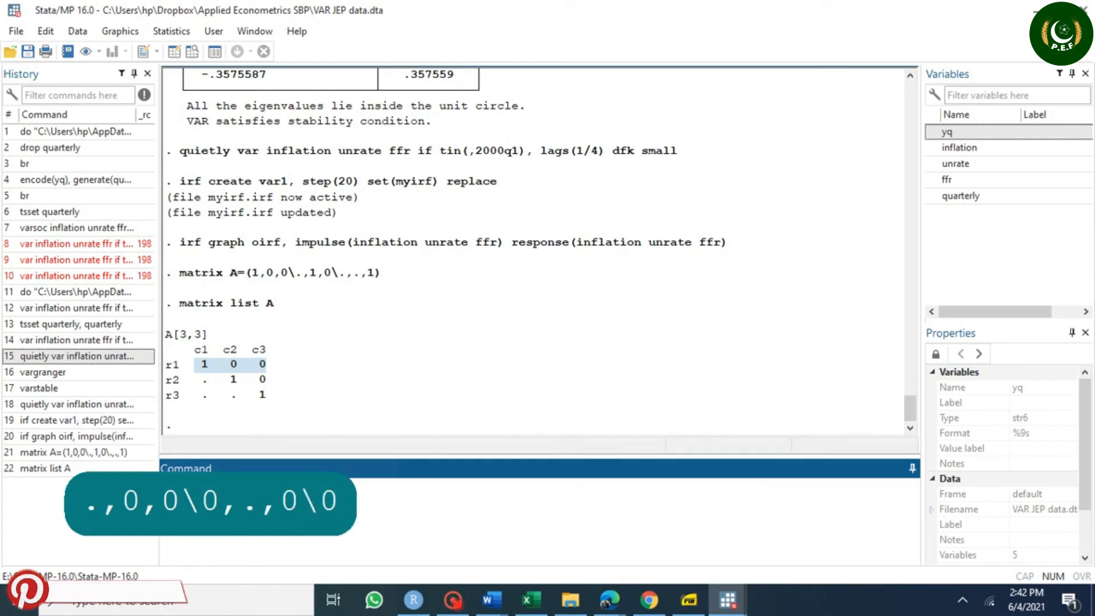
text(,0,0\0,.,0\0,0,)
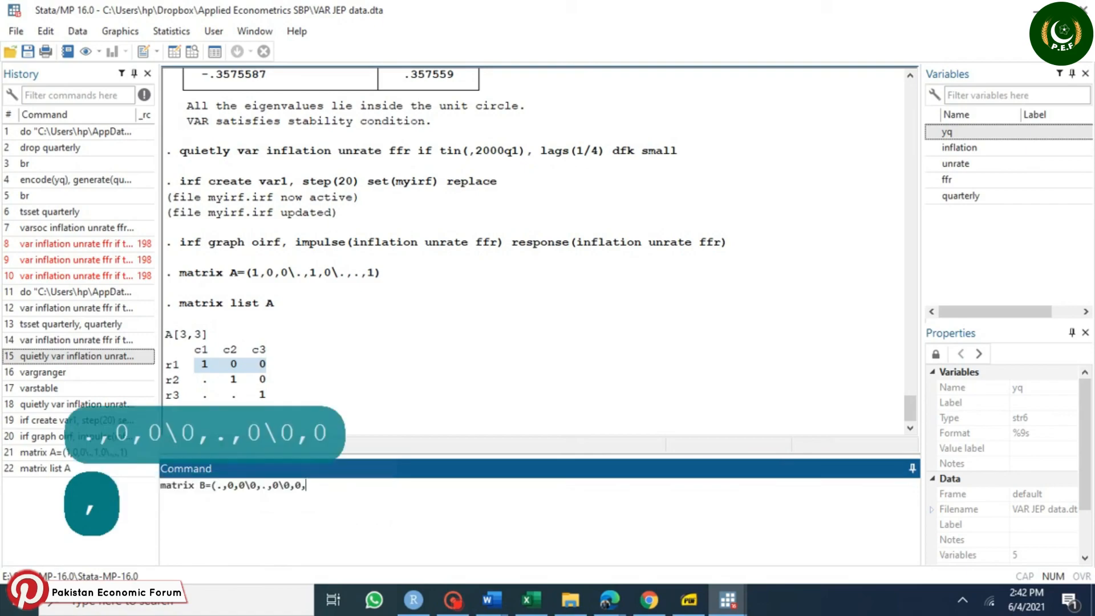
text(1))
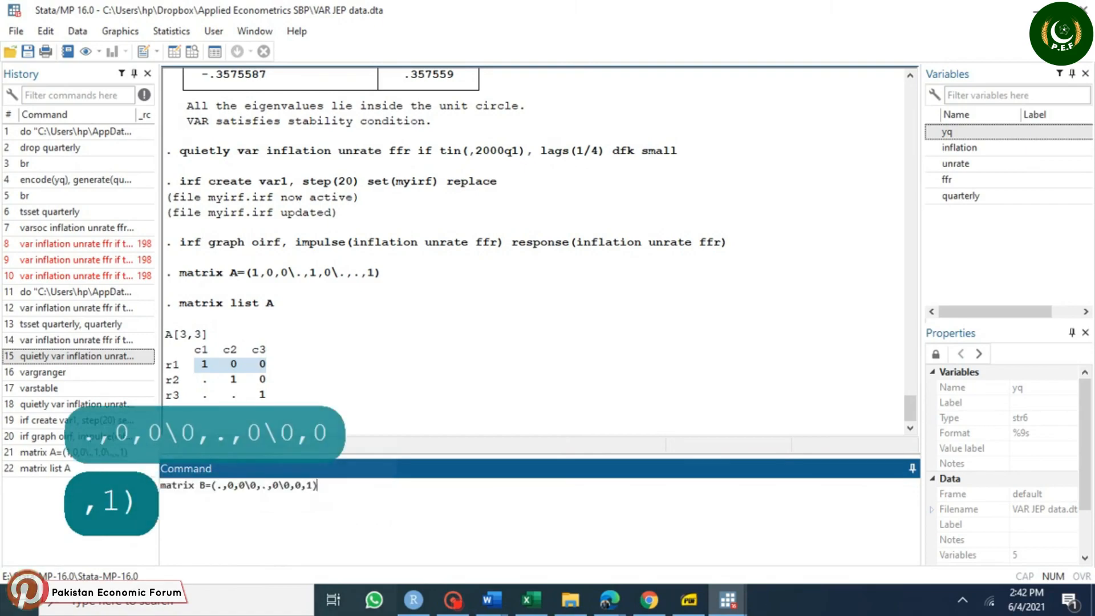
key(Return)
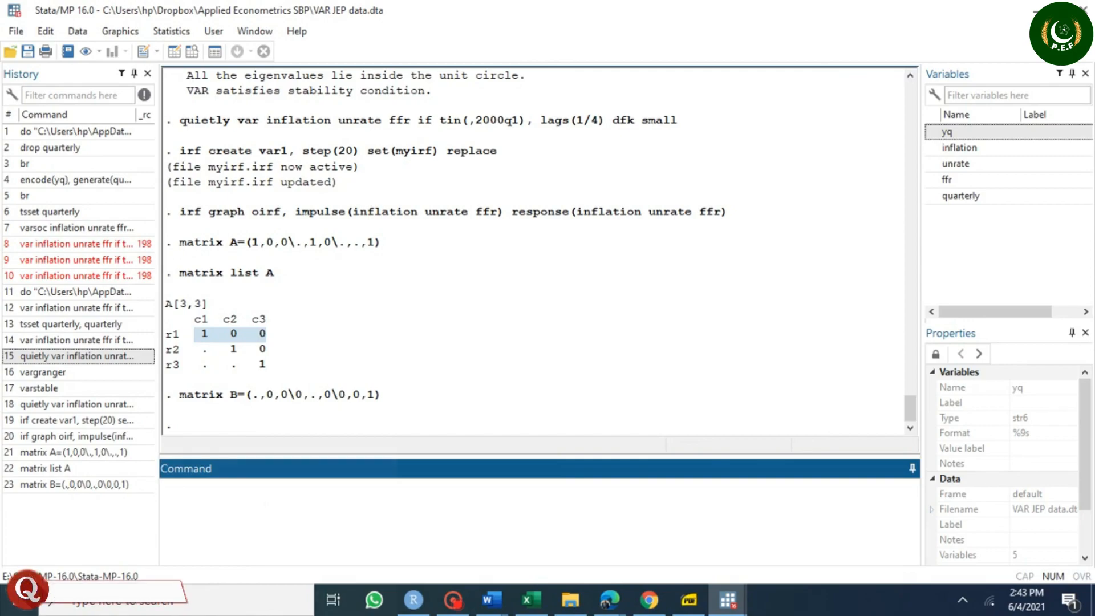
Step: Estimate the structural VAR with svar inflation unrate ffr if tin(,2000q4), aeq(A) beq(B) nolog, and review the coefficient output for A and B
text(sva)
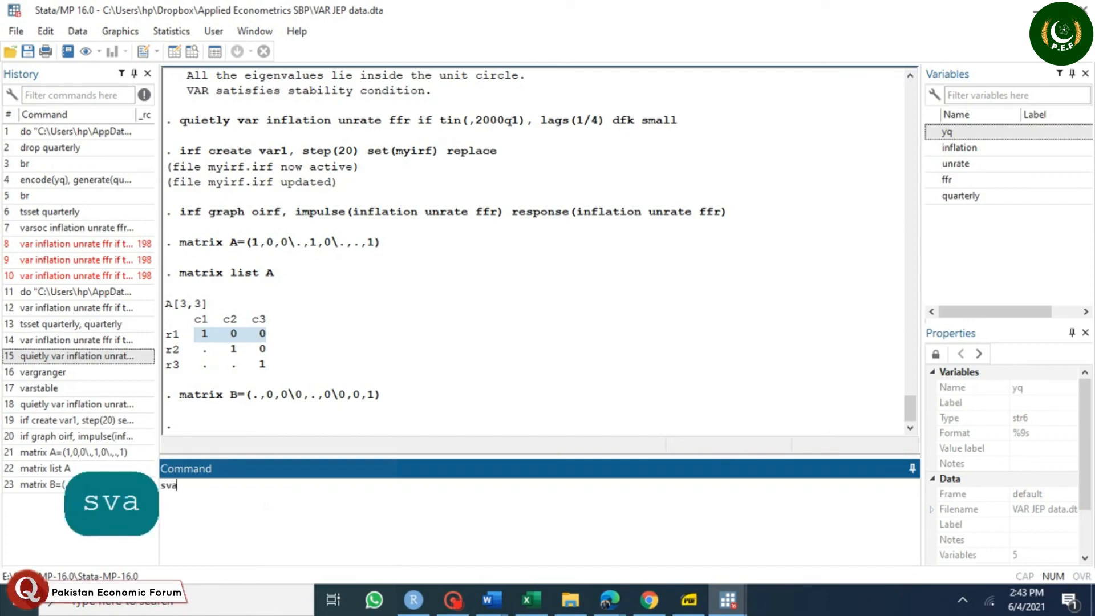
text(r i)
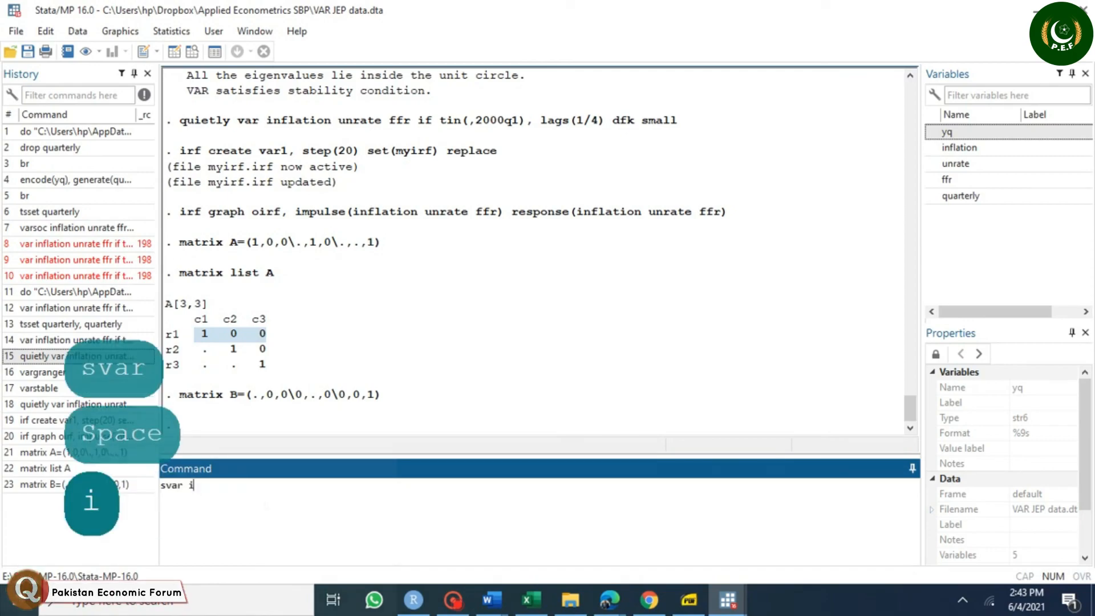
text(nflation u)
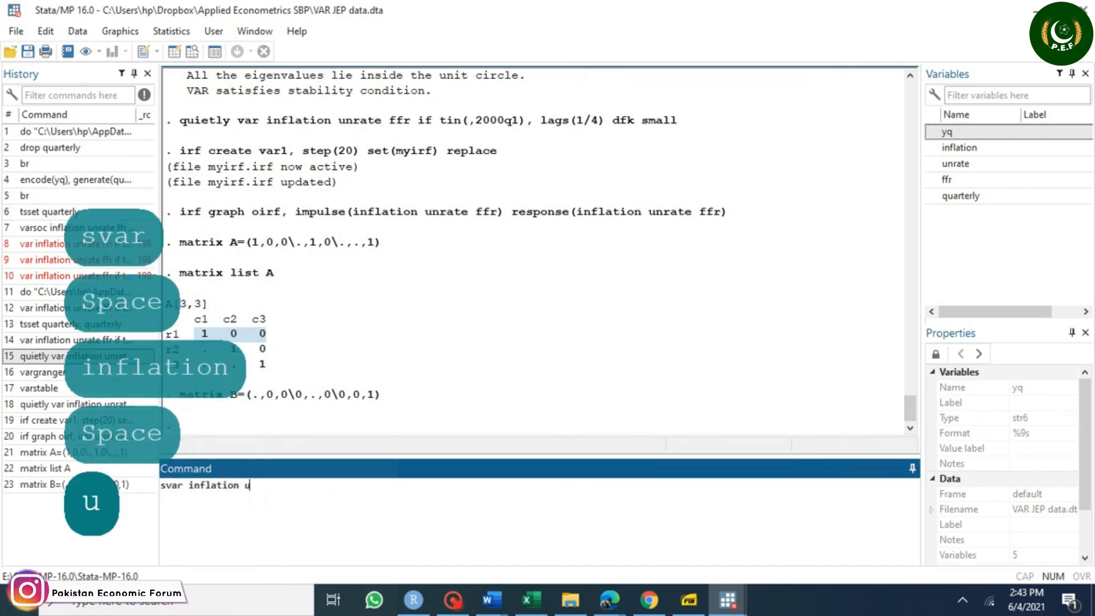
text(nrate )
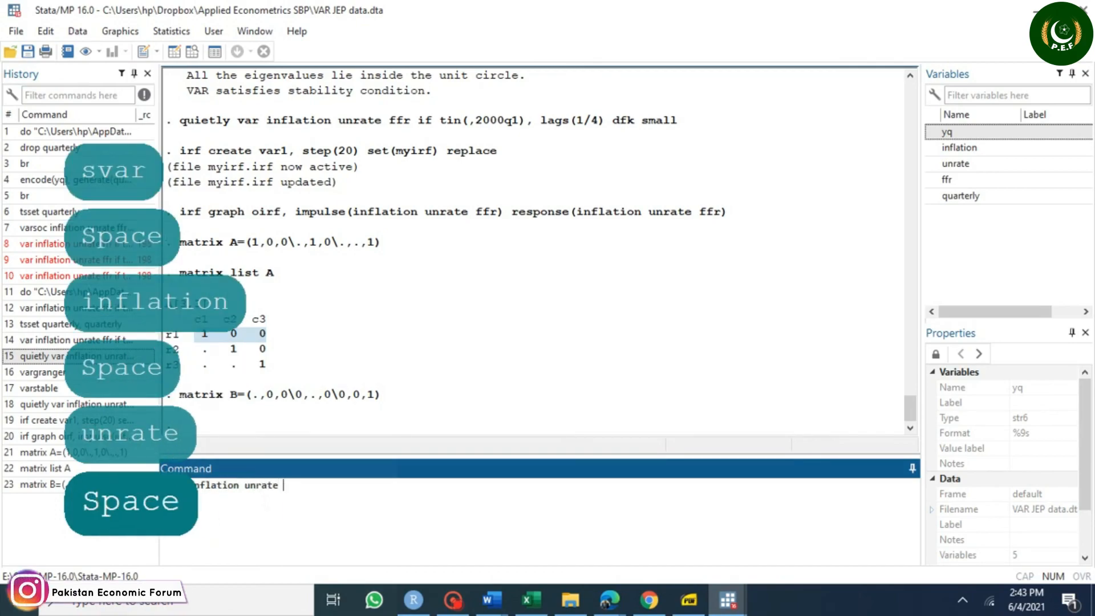
text(ffr if)
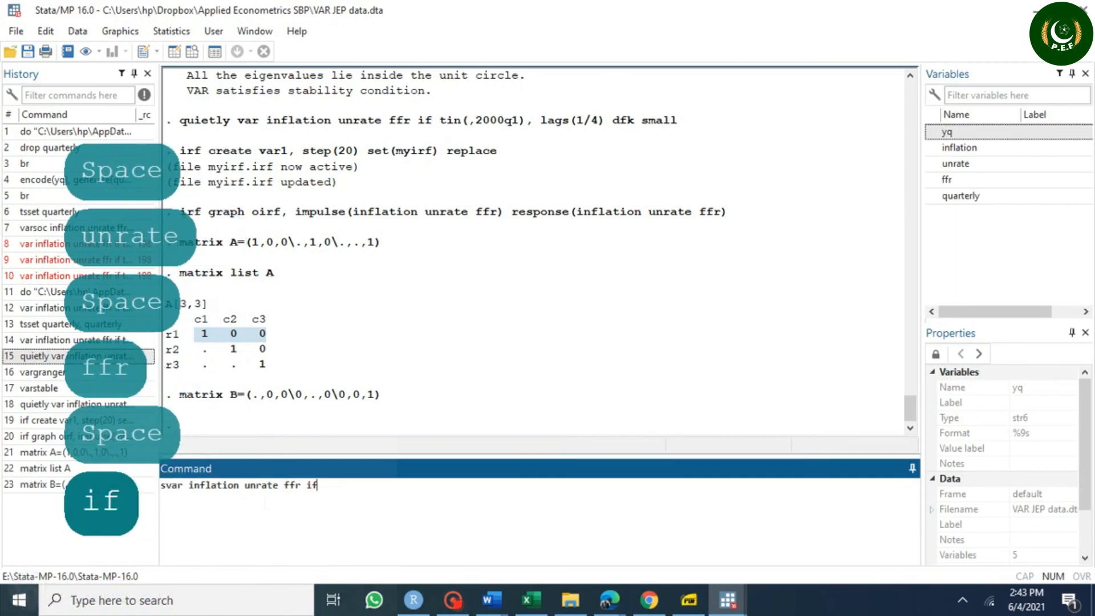
text( tin()
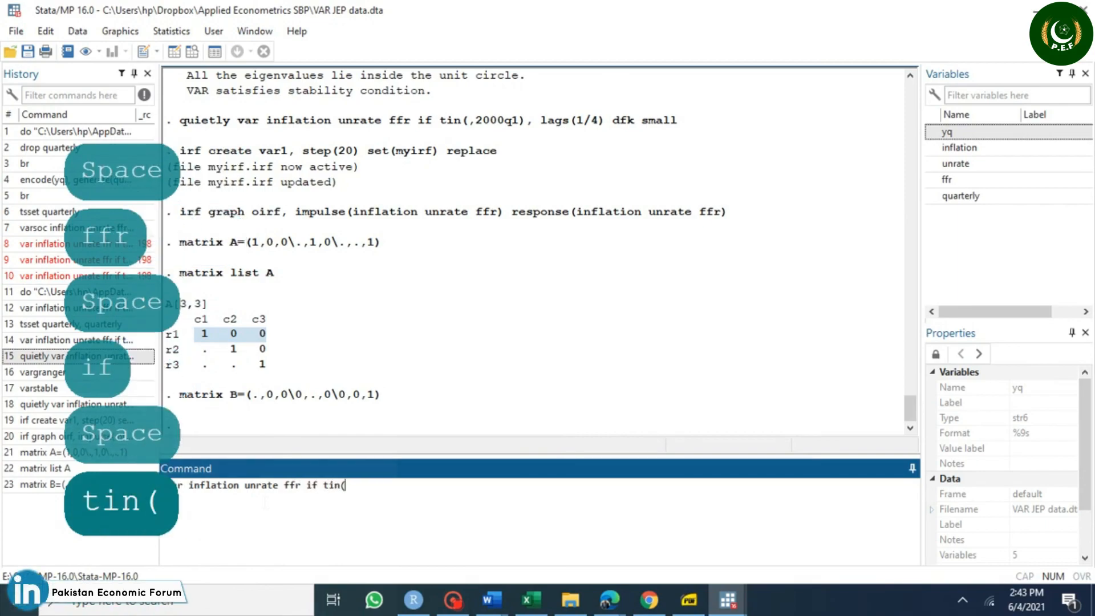
text(,200)
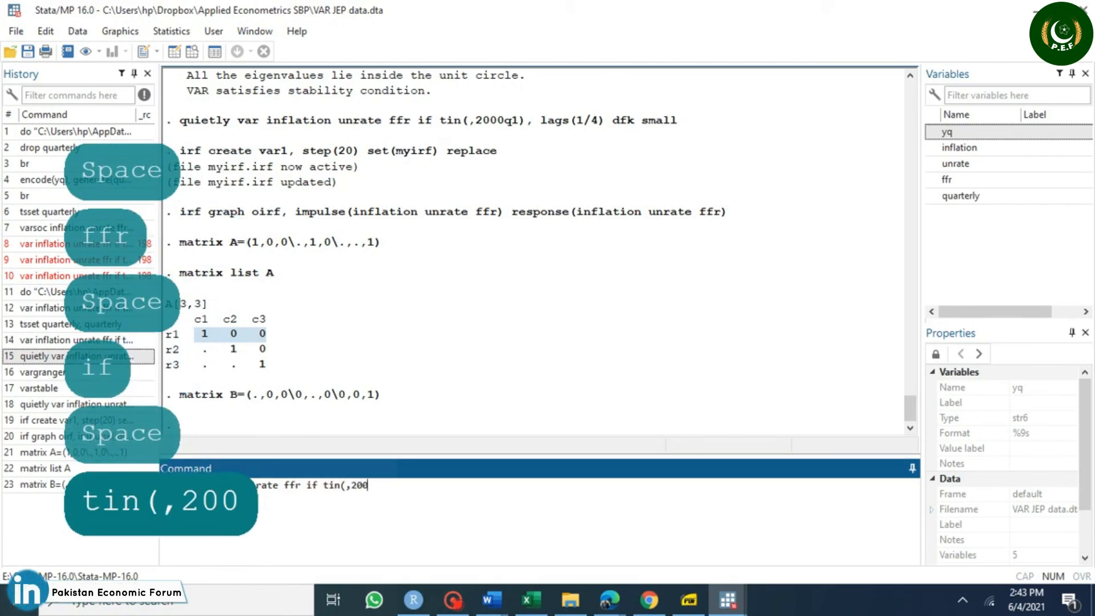
text(0q)
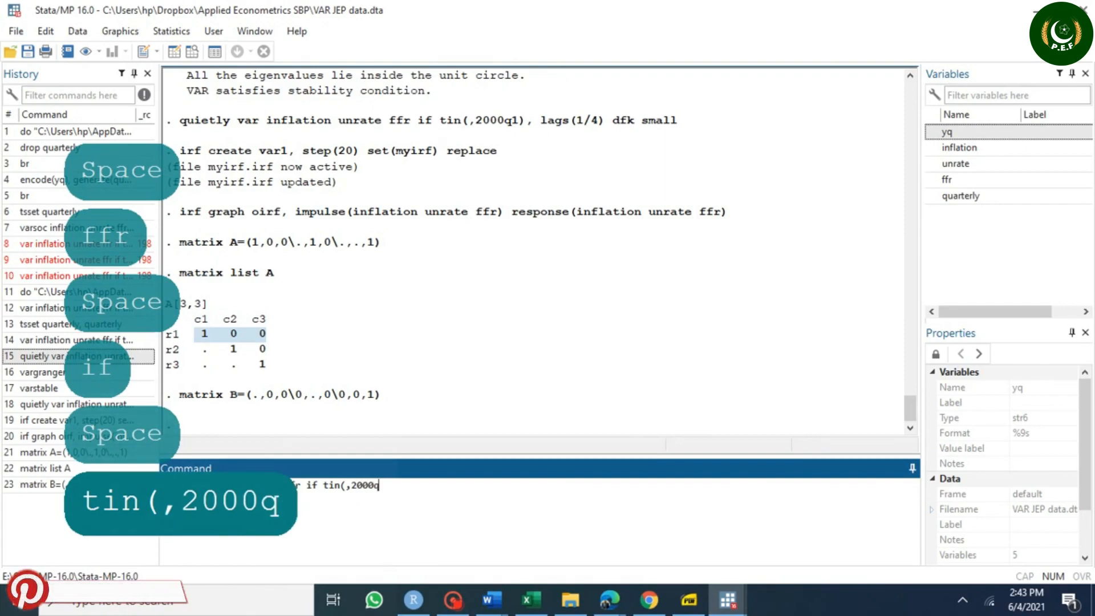
text(4))
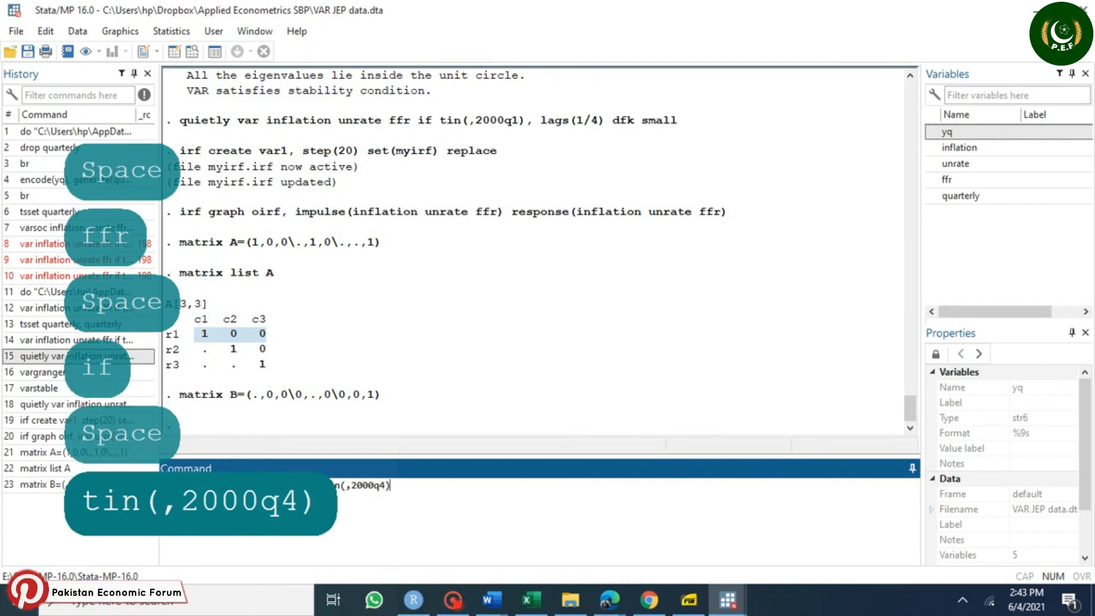
text(, ae)
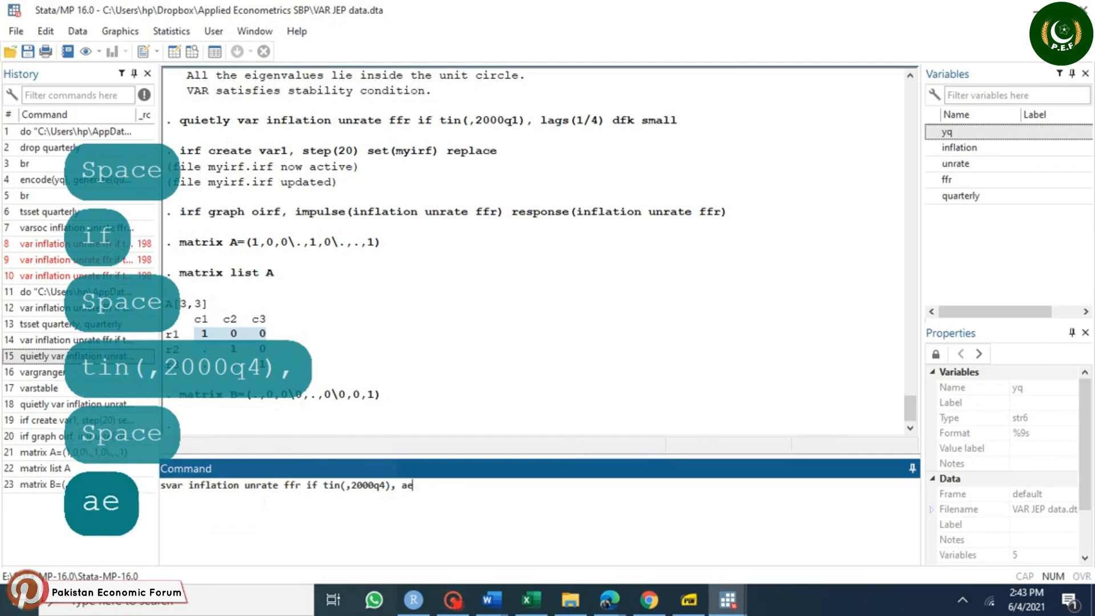
text(q(A)
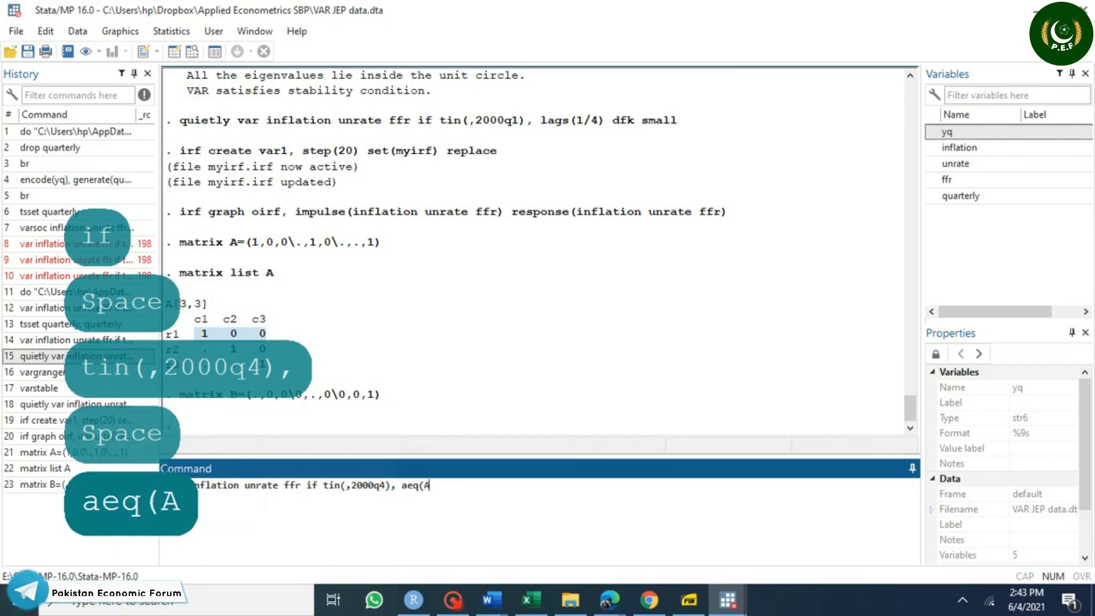
text() beq)
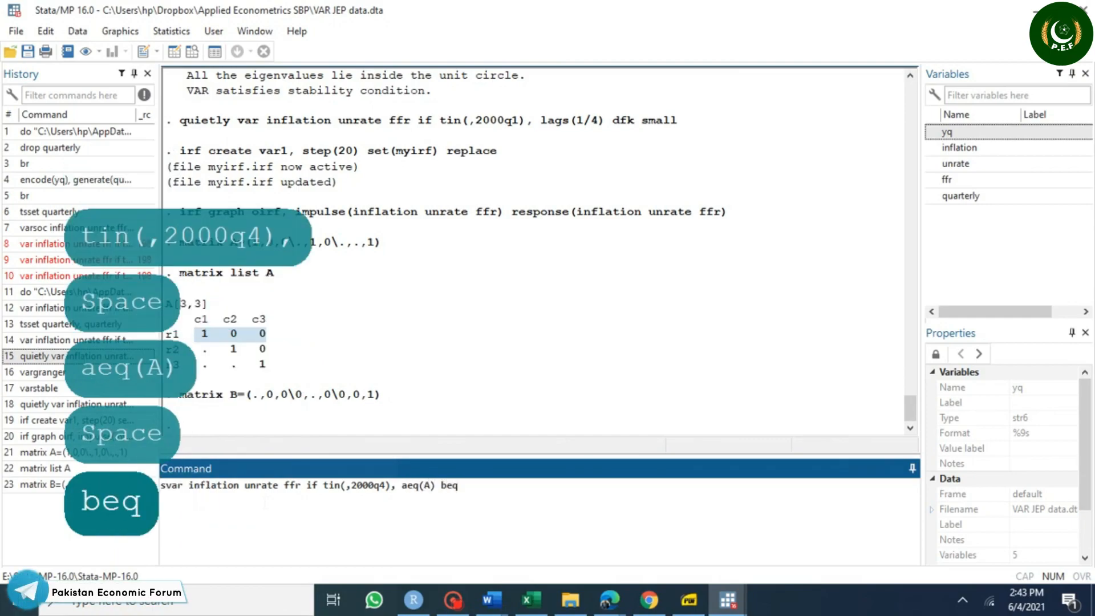
text(()
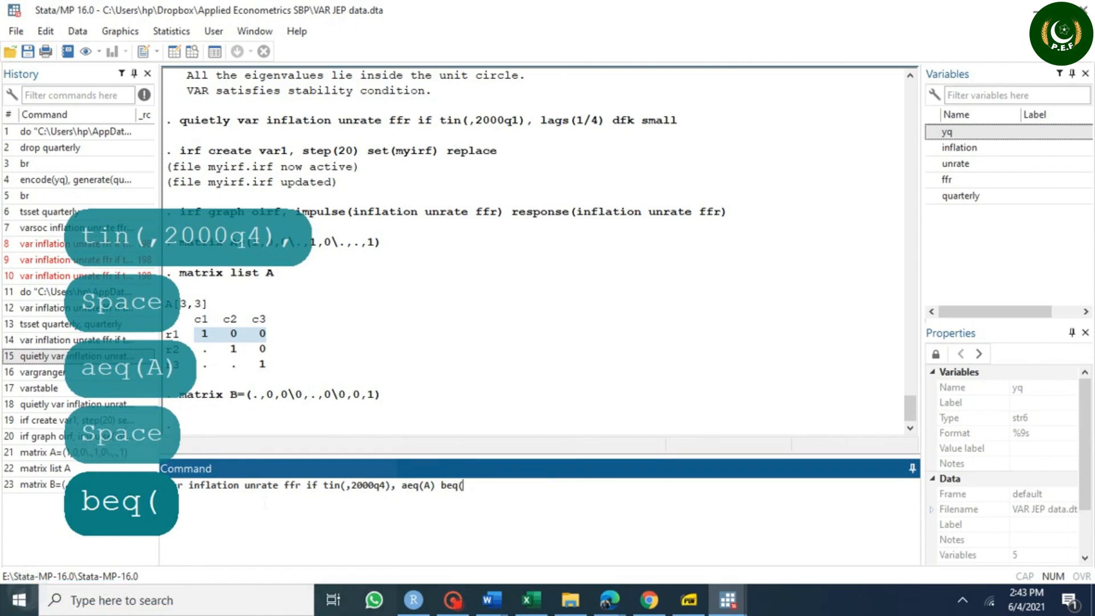
text(B) )
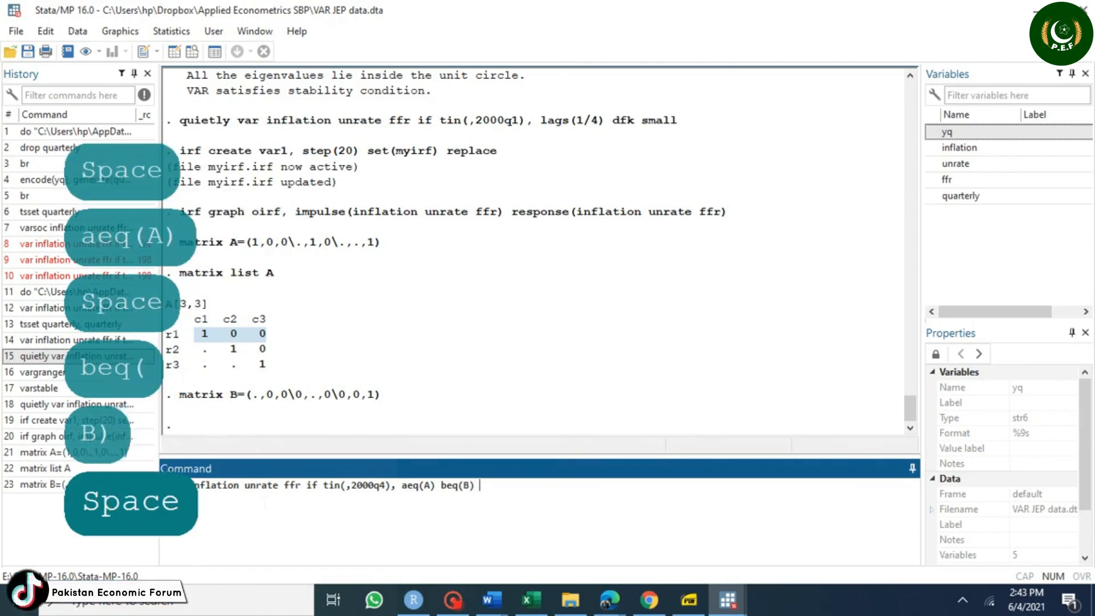
text(nolog)
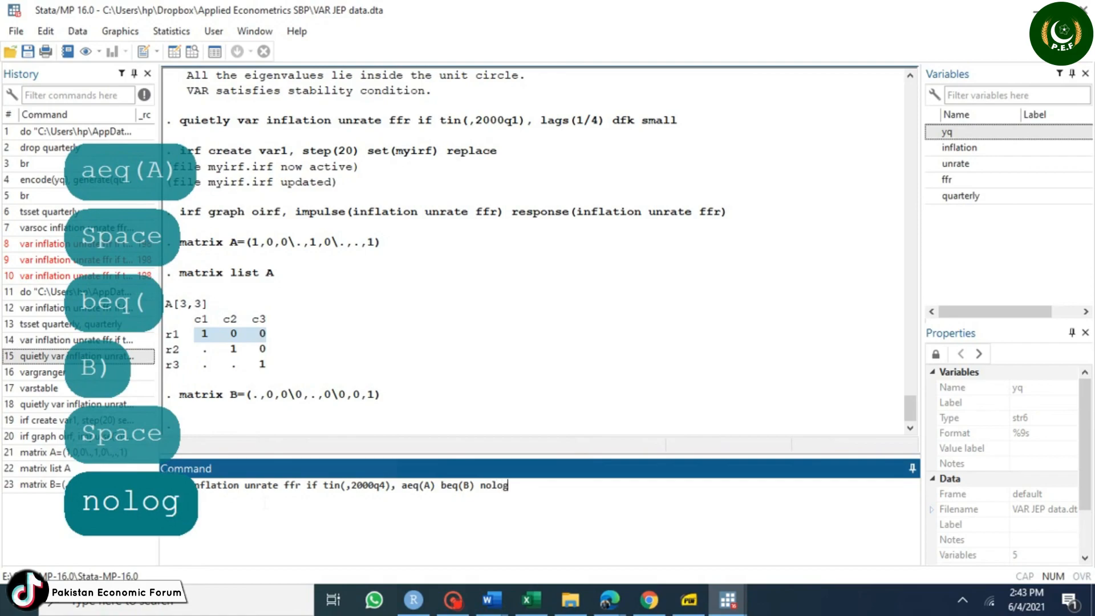
key(Return)
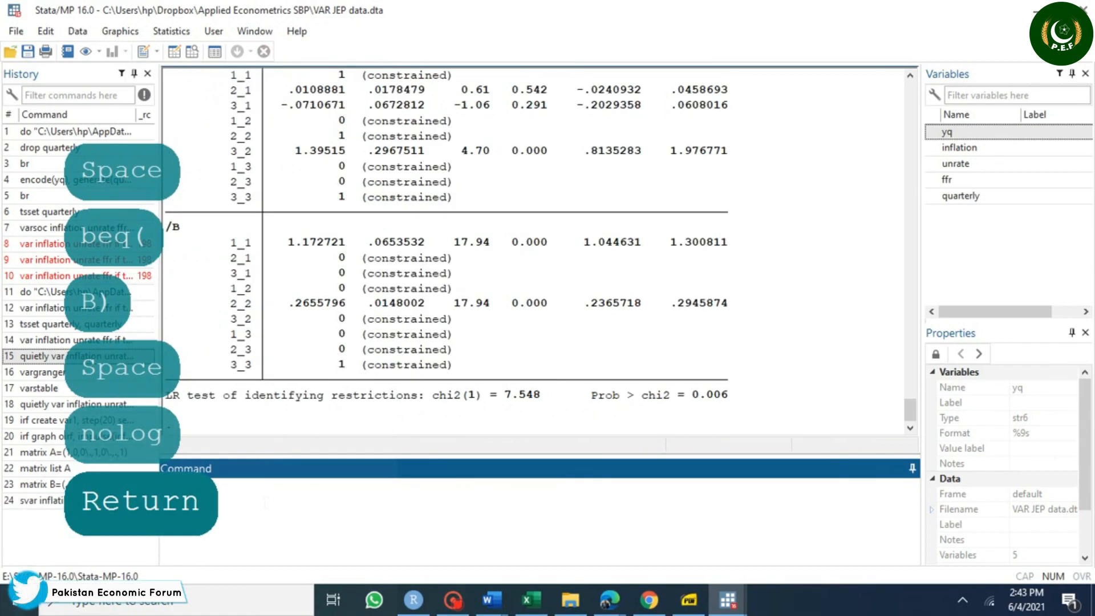
scroll(540, 251, up, 5)
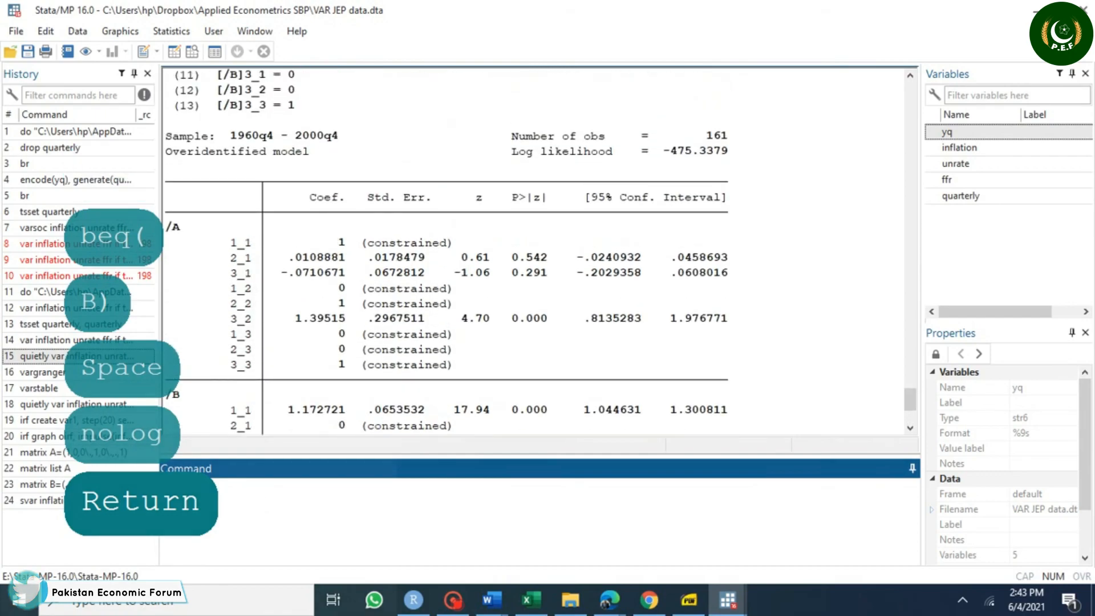